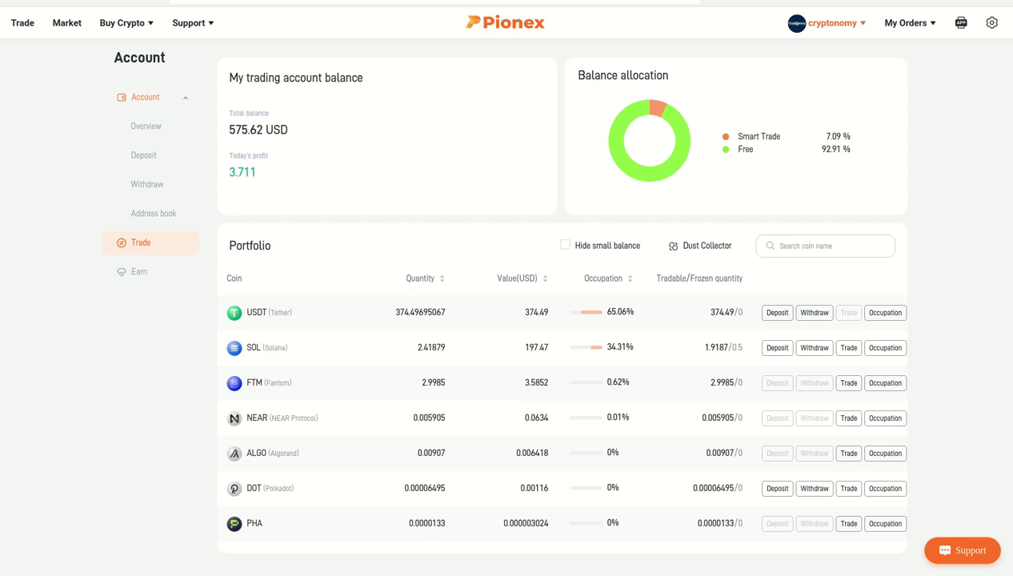
# Switch to the portfolio spreadsheet's PIONEX sheet, collapse its header, and inspect the initial capital and profit/loss cells.
pyautogui.click(208, 1)
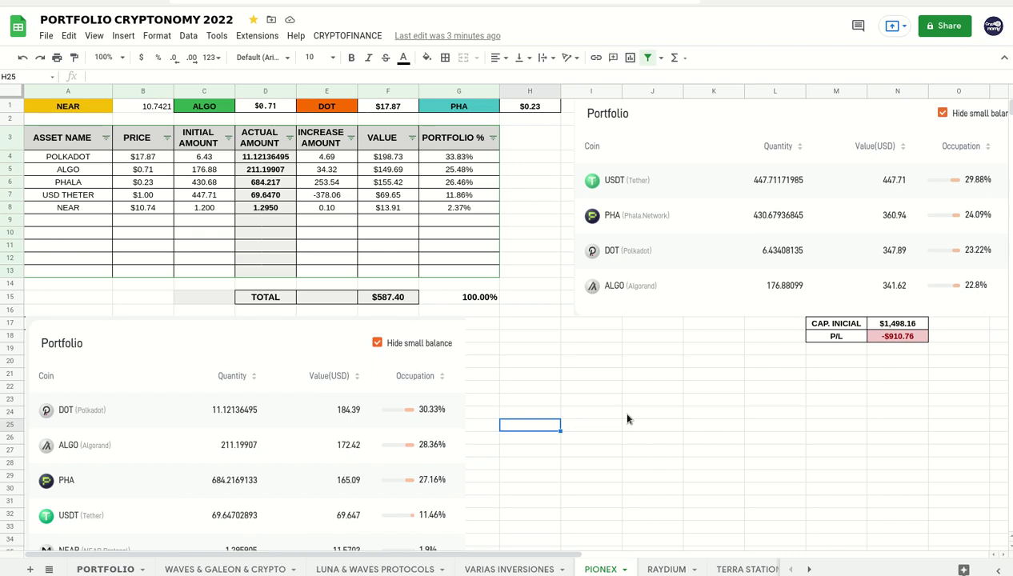
pyautogui.click(1005, 61)
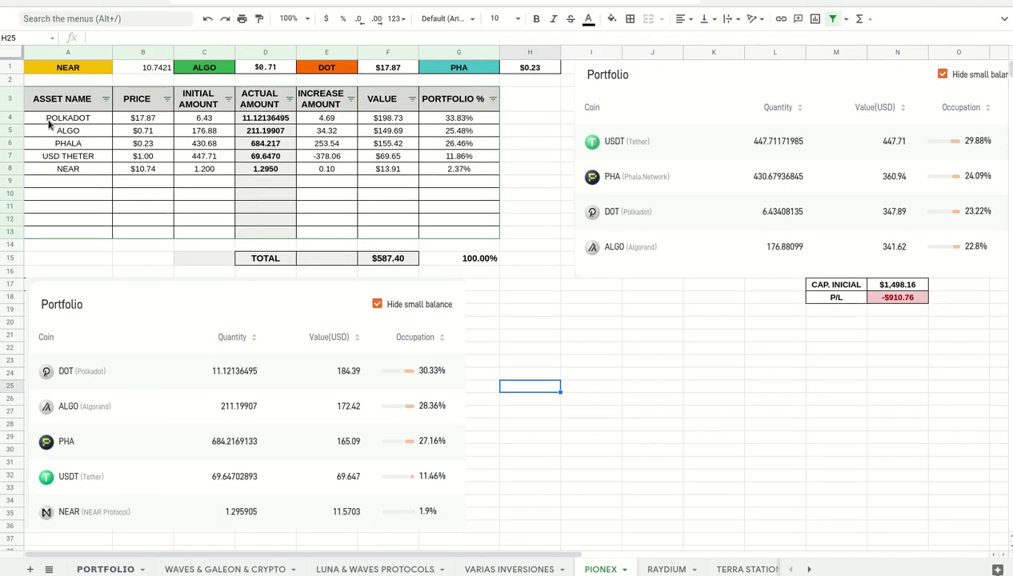
pyautogui.click(656, 438)
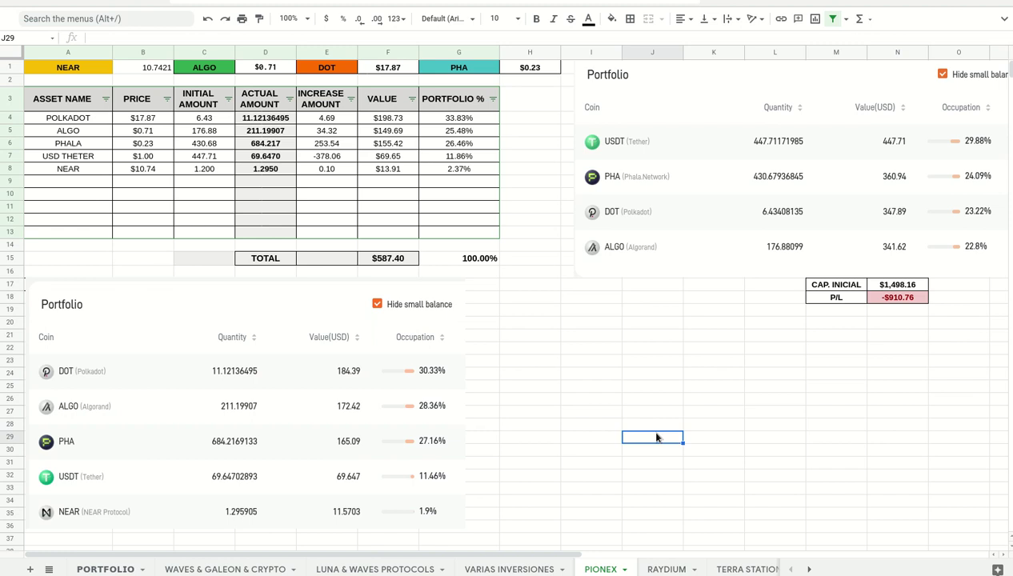
pyautogui.click(912, 286)
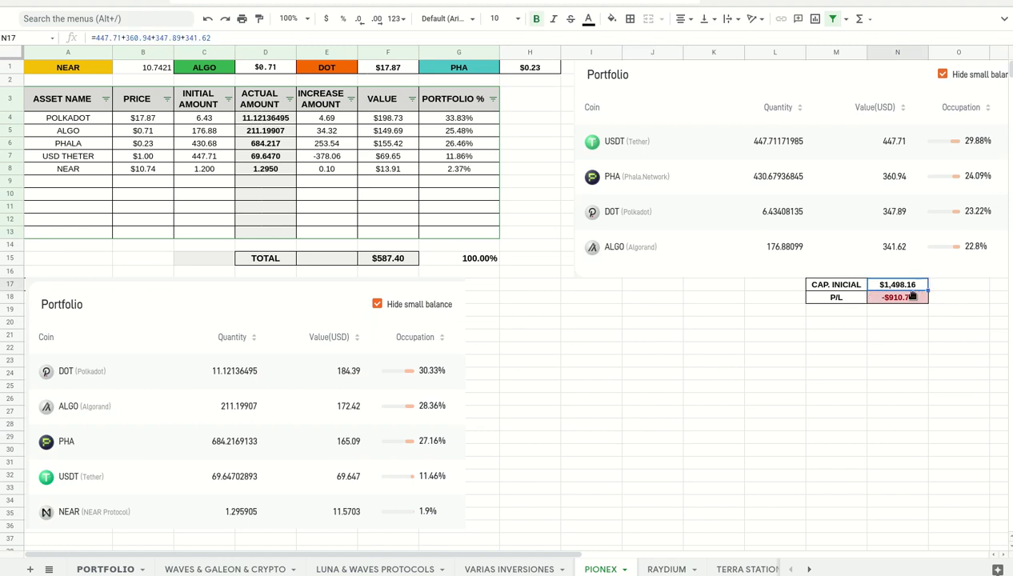
pyautogui.click(909, 312)
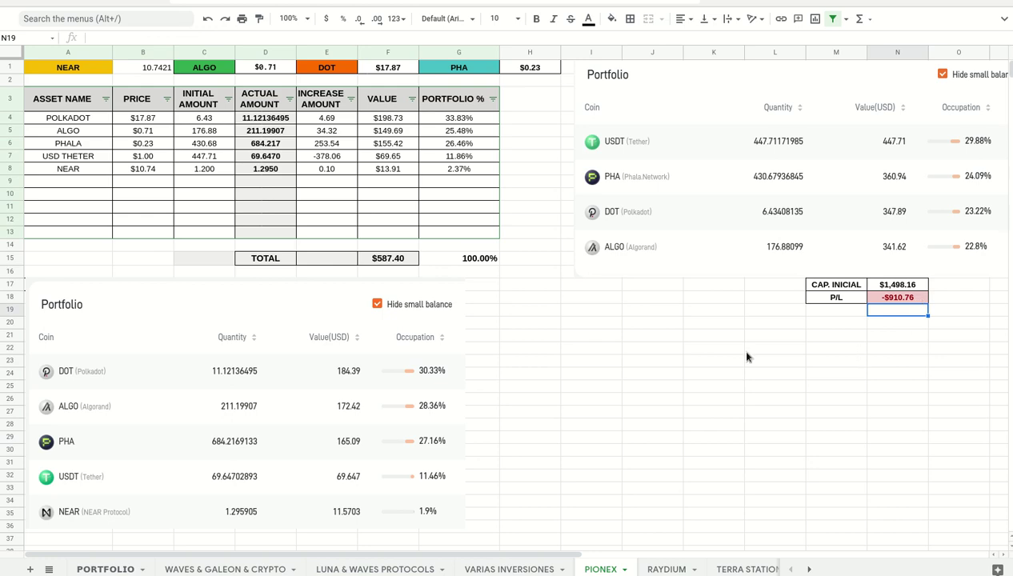
# Switch to the Pionex account page and copy a screenshot of the Portfolio table, from the coin names through the tradable/frozen quantity column.
pyautogui.hotkey('alt', 'Tab')
pyautogui.hotkey('alt', 'Tab')
pyautogui.hotkey('alt', 'Tab')
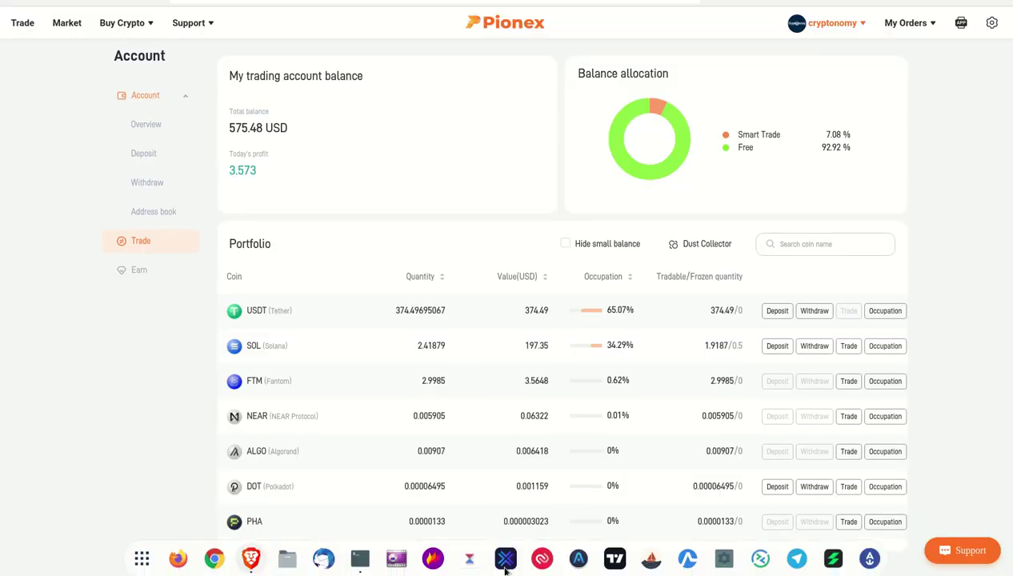
pyautogui.rightClick(435, 564)
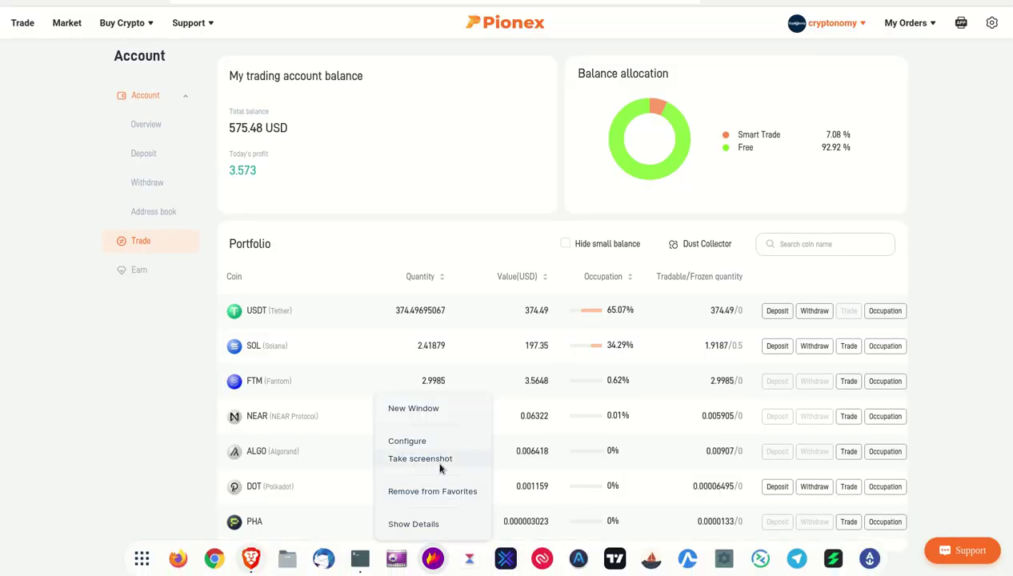
pyautogui.click(439, 459)
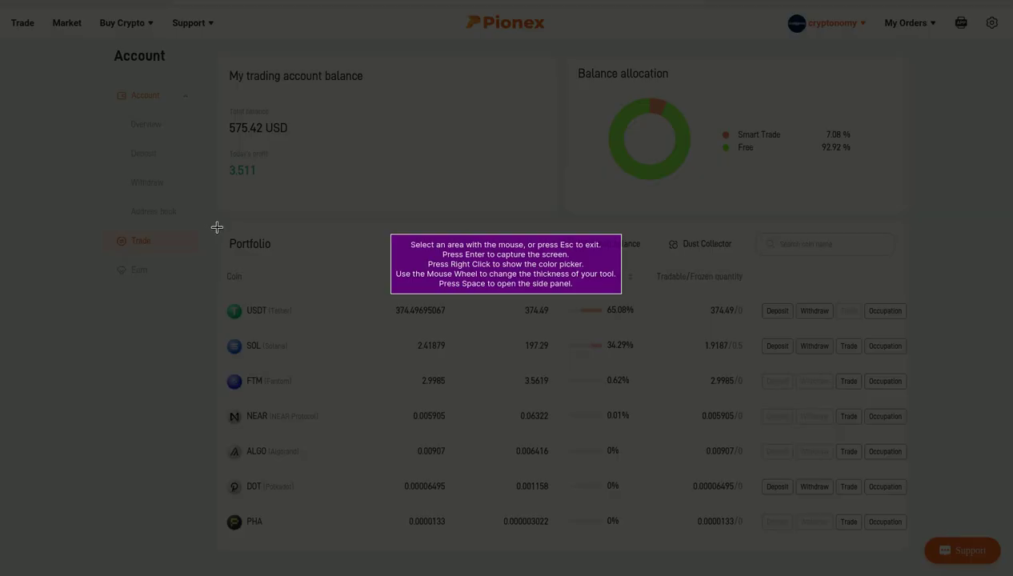
pyautogui.moveTo(217, 228); pyautogui.dragTo(755, 560)
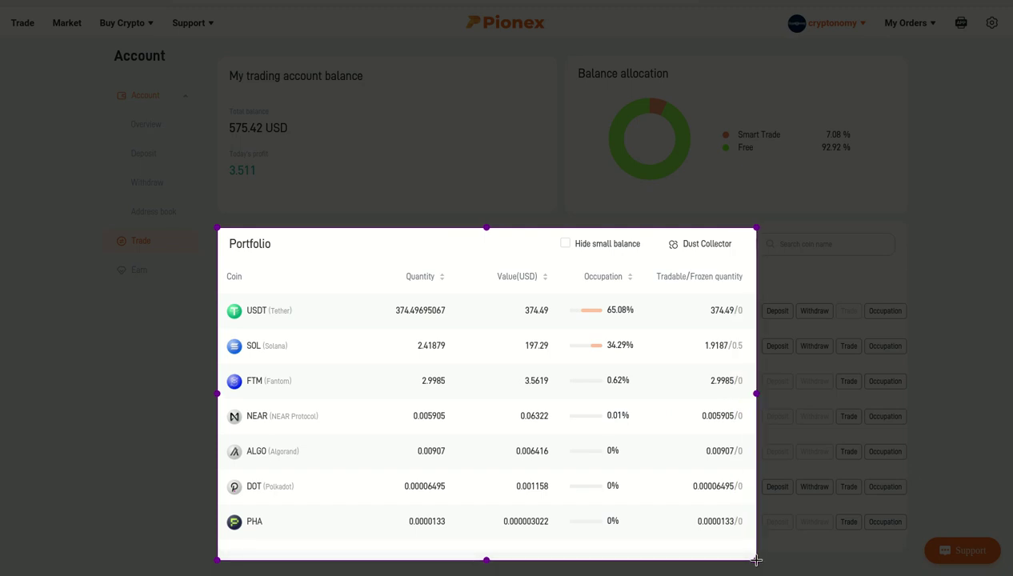
pyautogui.moveTo(756, 560); pyautogui.dragTo(757, 542)
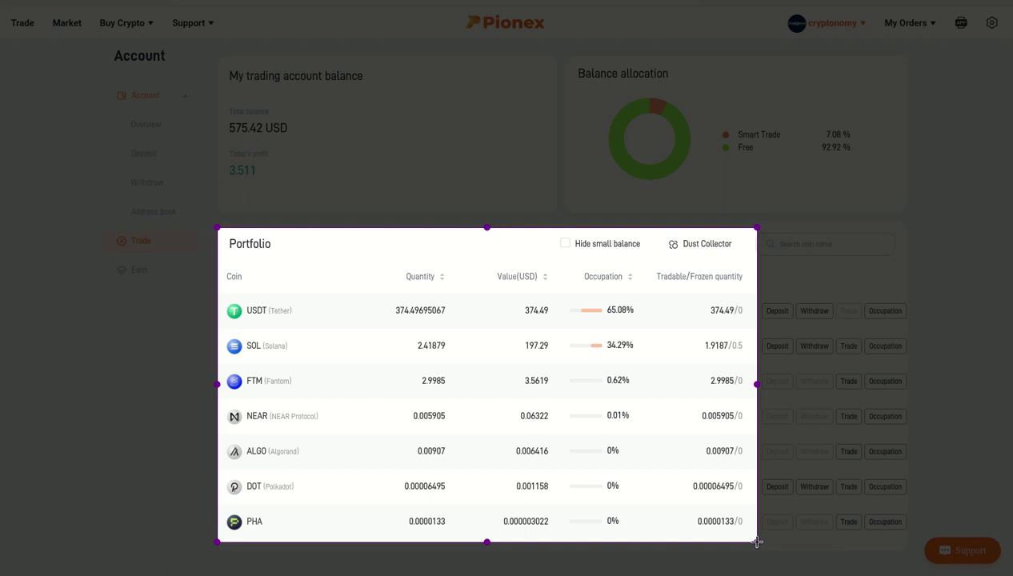
pyautogui.moveTo(757, 542); pyautogui.dragTo(757, 542)
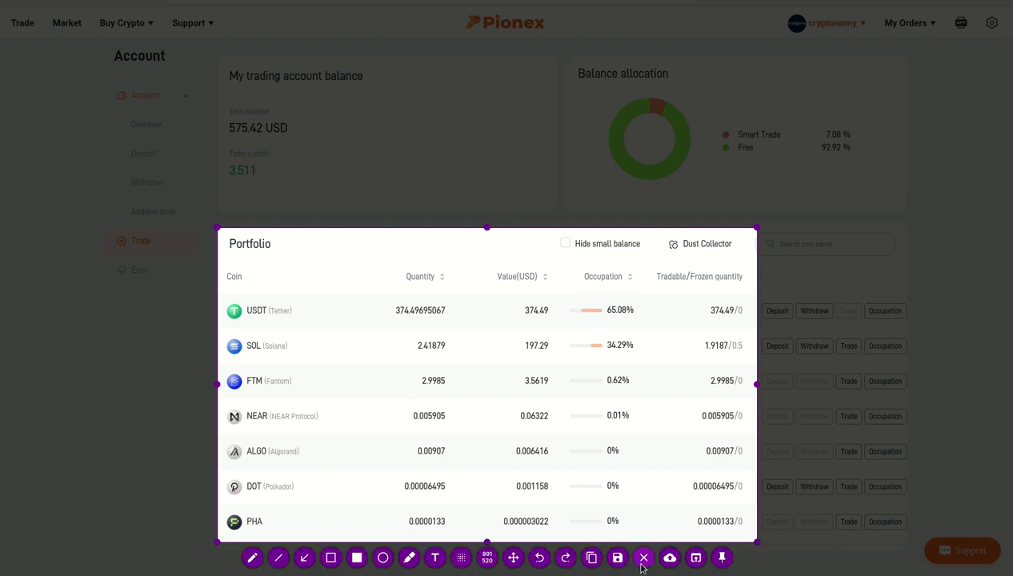
pyautogui.click(589, 558)
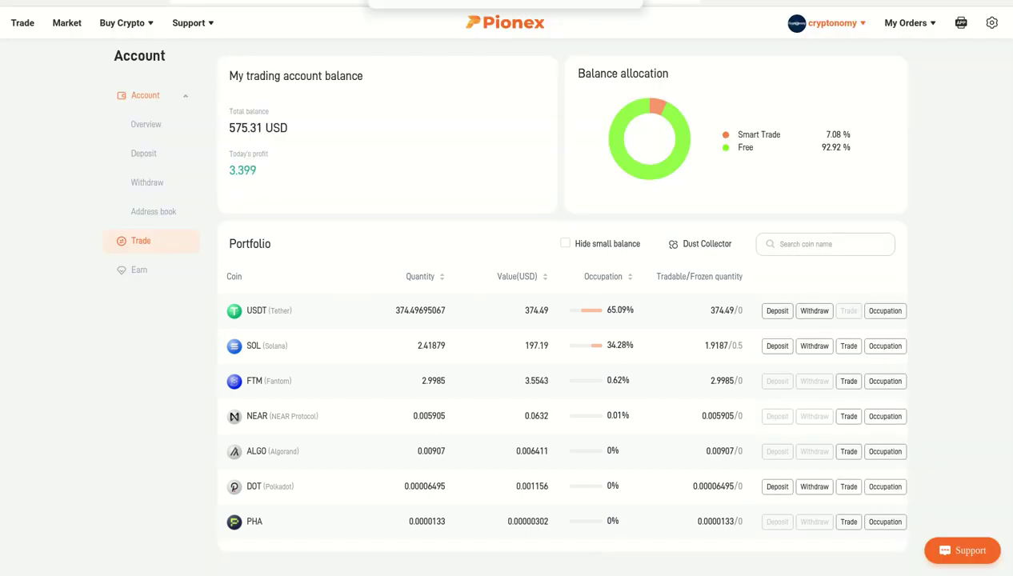
# Switch back to the spreadsheet, paste the portfolio screenshot at G20 and move it clear of the older image starting with DOT.
pyautogui.hotkey('alt', 'Tab')
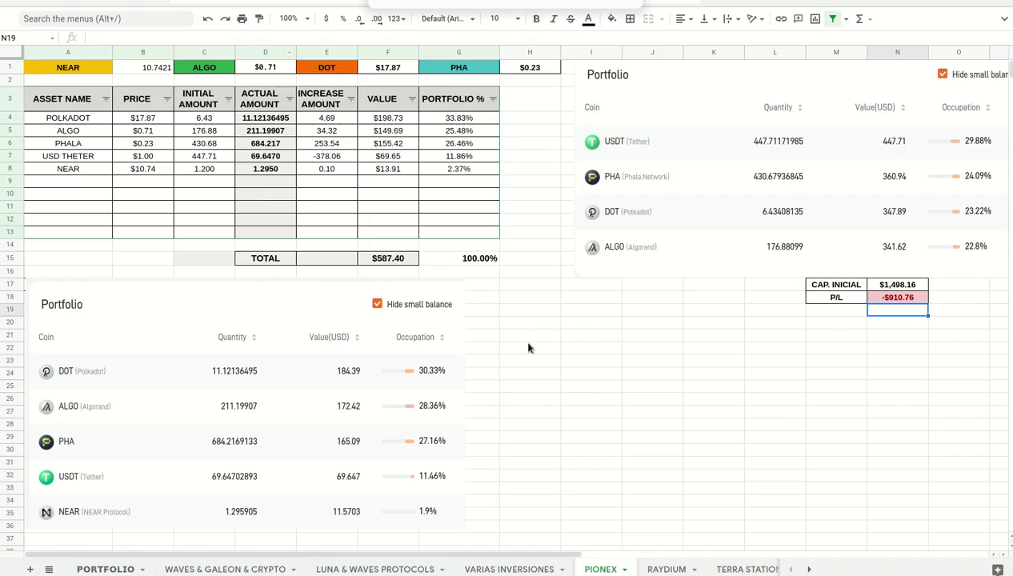
pyautogui.click(489, 327)
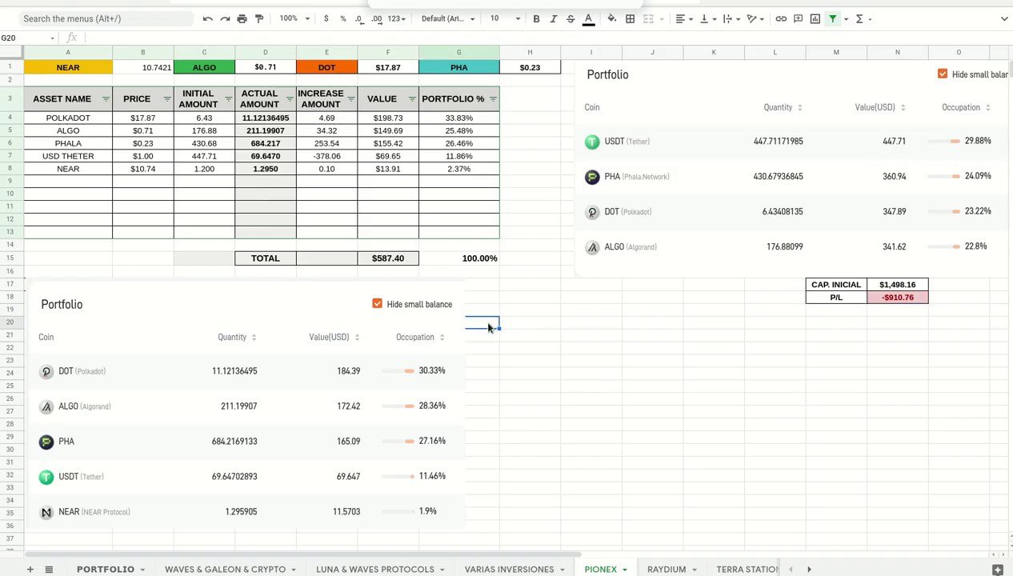
pyautogui.hotkey('ctrl', 'v')
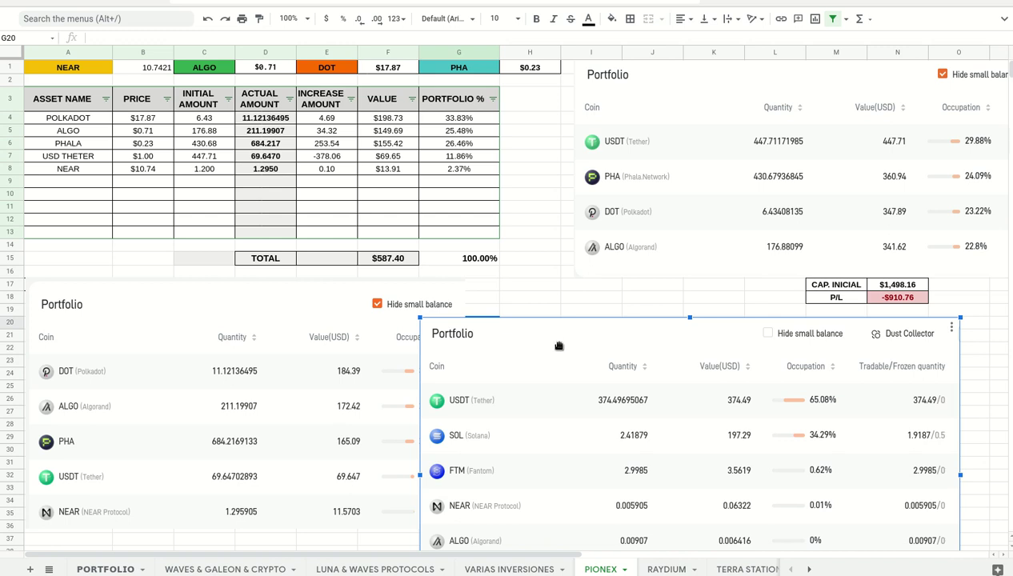
pyautogui.moveTo(558, 346); pyautogui.dragTo(604, 330)
pyautogui.click(582, 285)
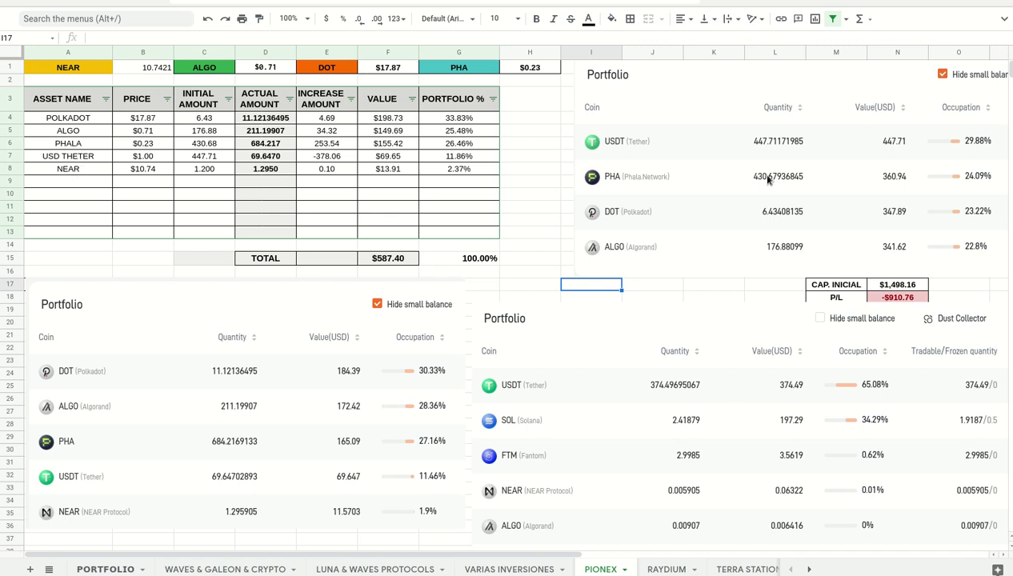
# Move the new portfolio screenshot beside the asset table and place the older image starting with USDT and PHA beneath it.
pyautogui.click(677, 402)
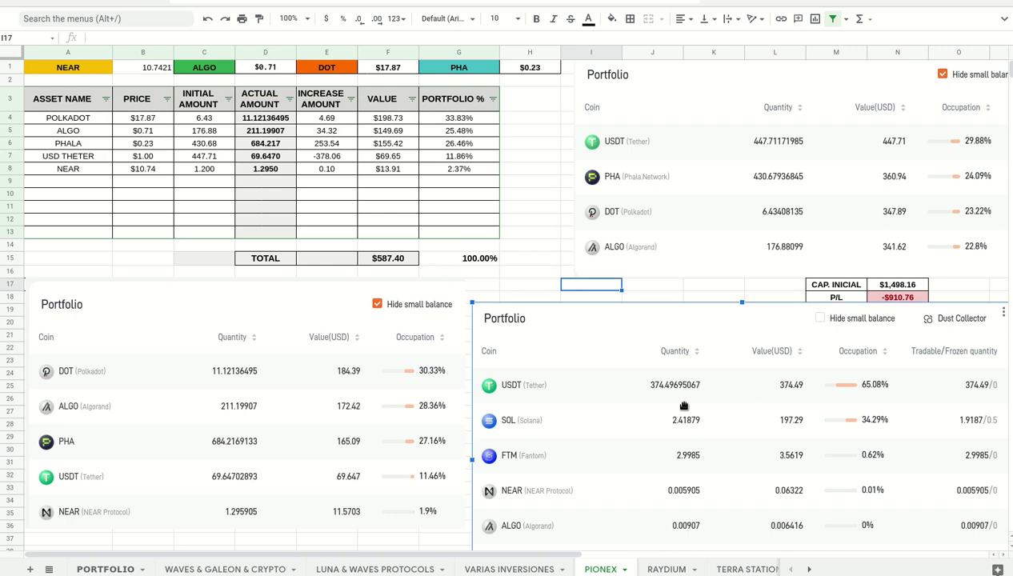
pyautogui.moveTo(677, 402); pyautogui.dragTo(791, 421)
pyautogui.click(775, 95)
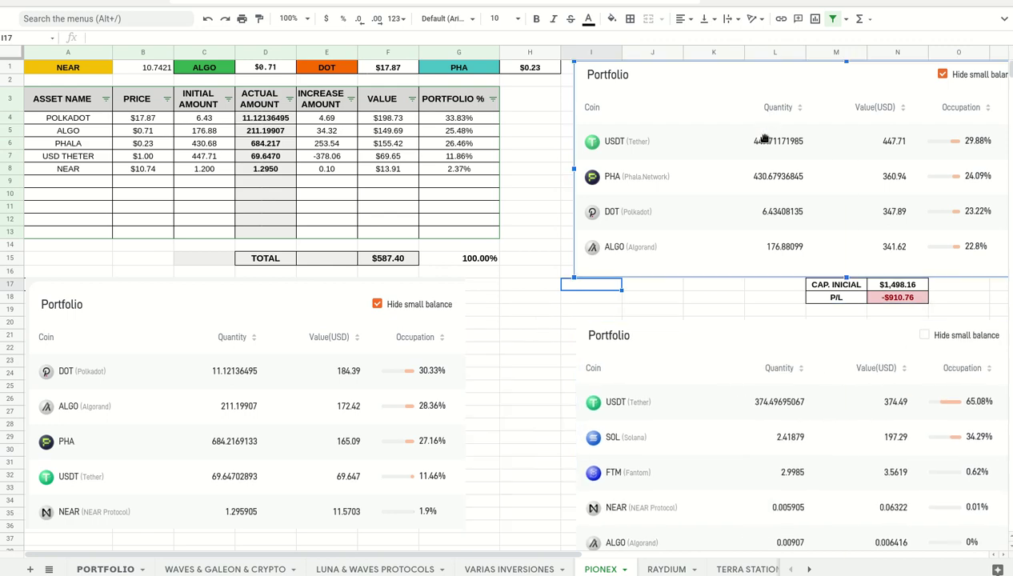
pyautogui.moveTo(775, 94); pyautogui.dragTo(389, 468)
pyautogui.click(750, 379)
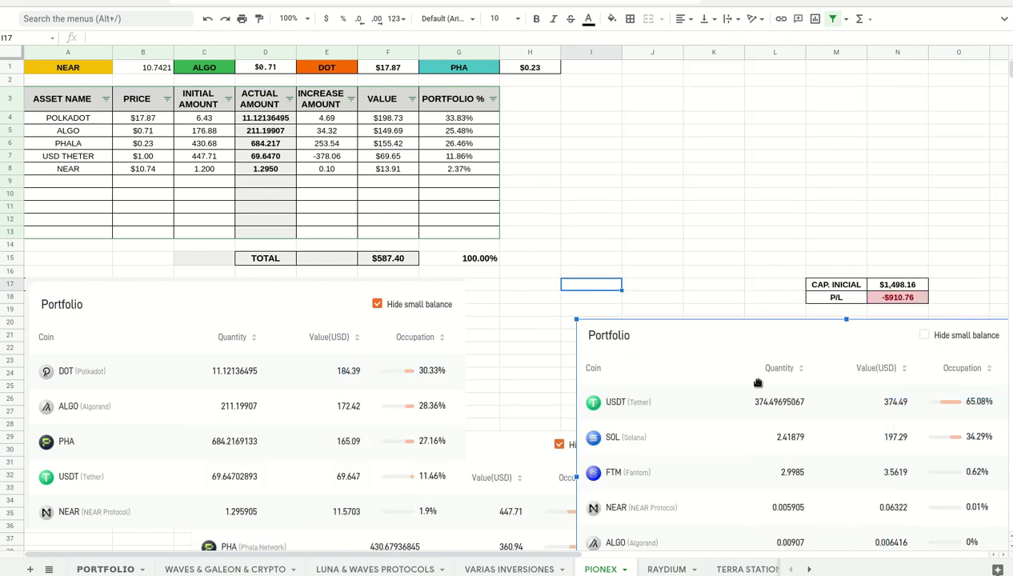
pyautogui.moveTo(820, 431); pyautogui.dragTo(752, 175)
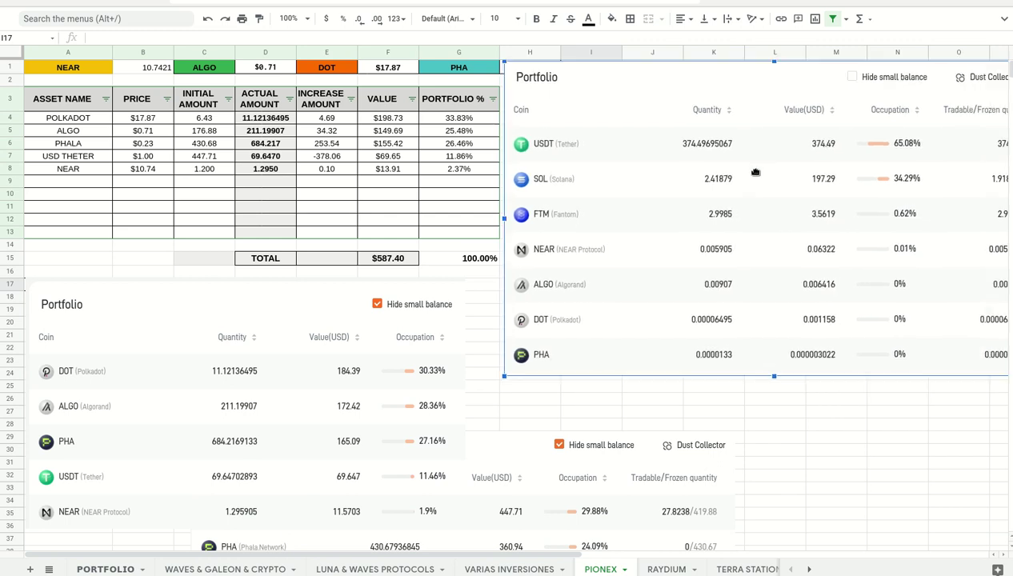
pyautogui.click(573, 481)
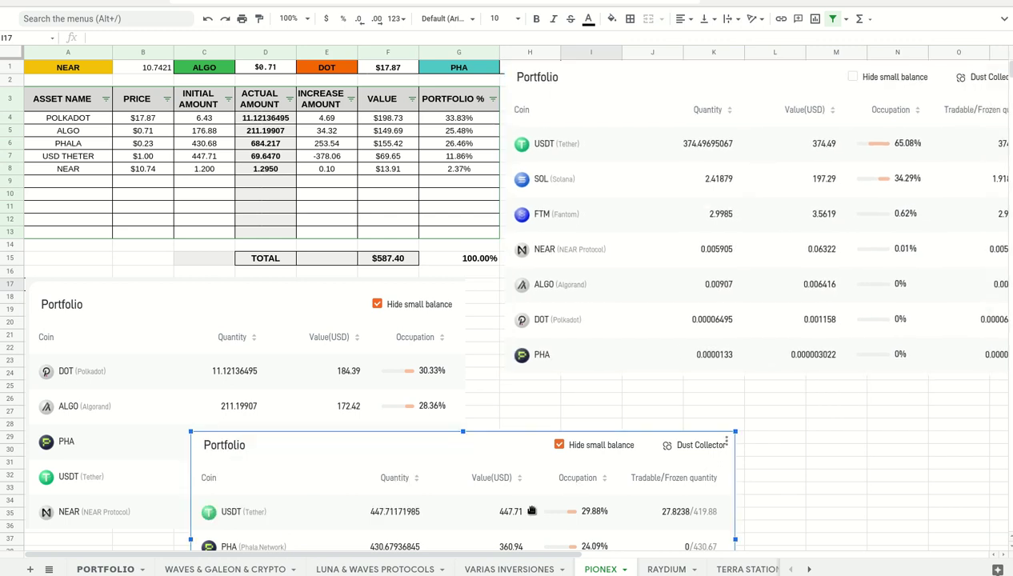
pyautogui.moveTo(529, 504); pyautogui.dragTo(809, 459)
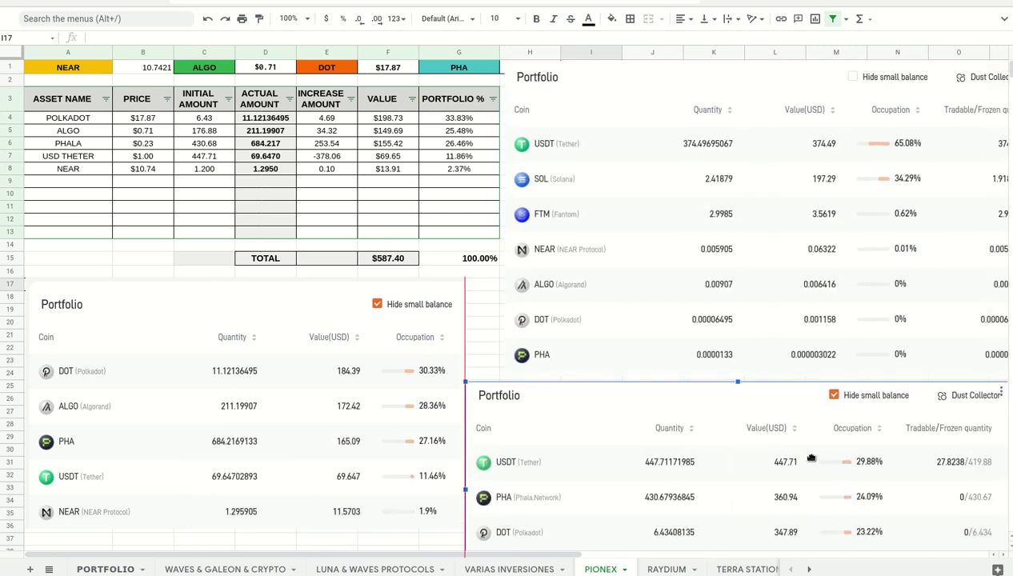
# Examine the initial, actual and increase amounts in the POLKADOT row of the asset table.
pyautogui.click(197, 196)
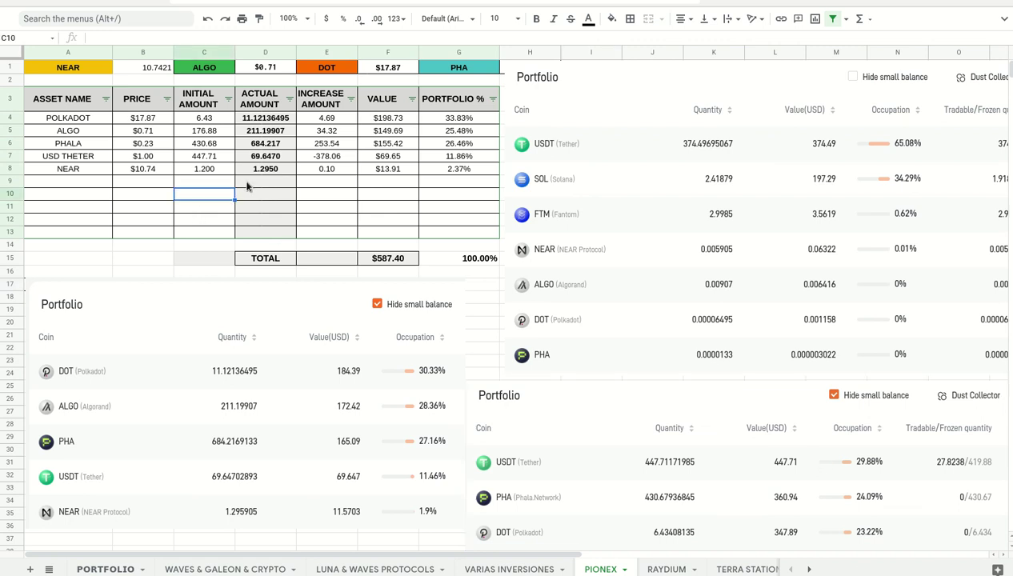
pyautogui.click(257, 121)
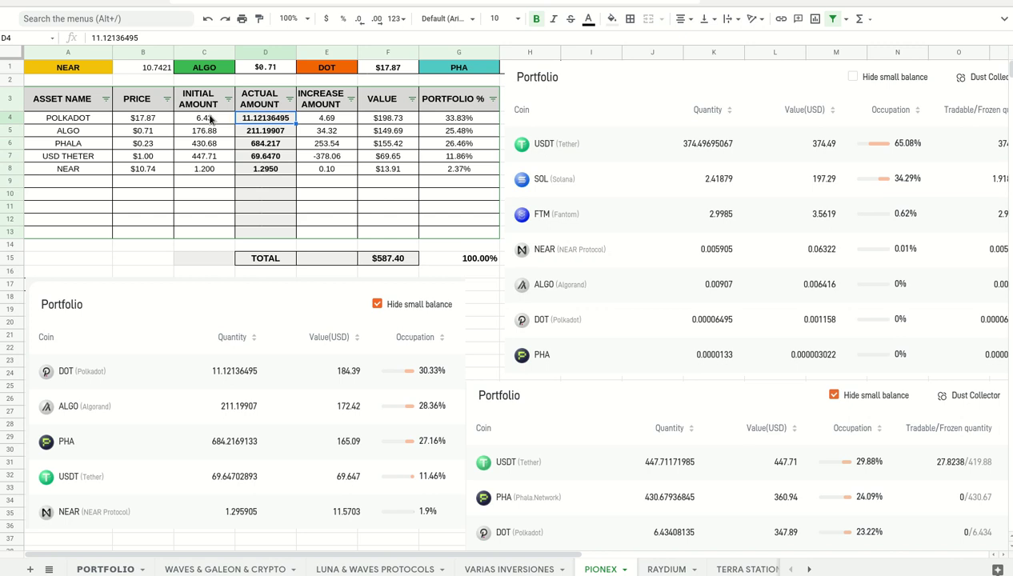
pyautogui.click(215, 122)
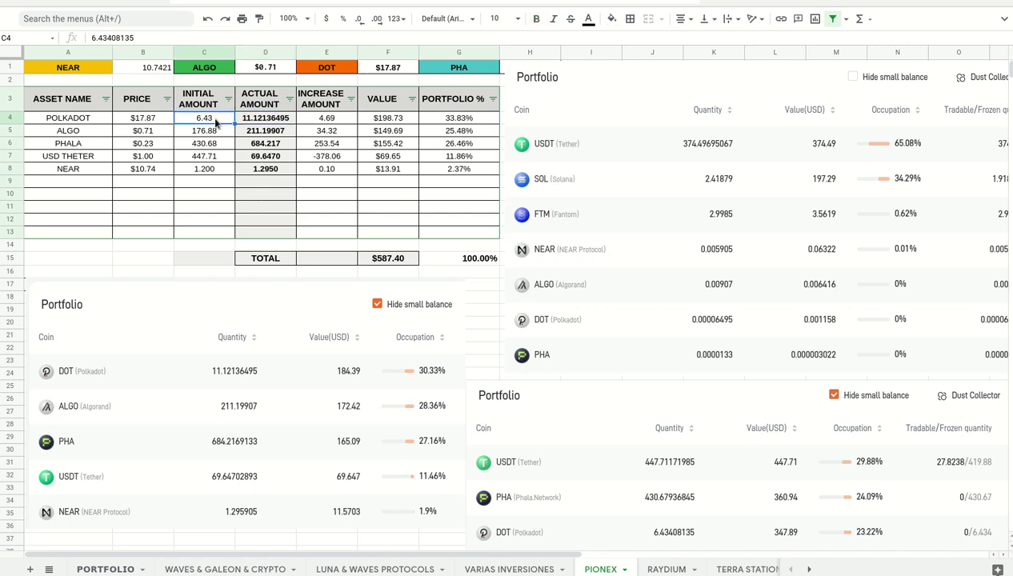
pyautogui.click(251, 121)
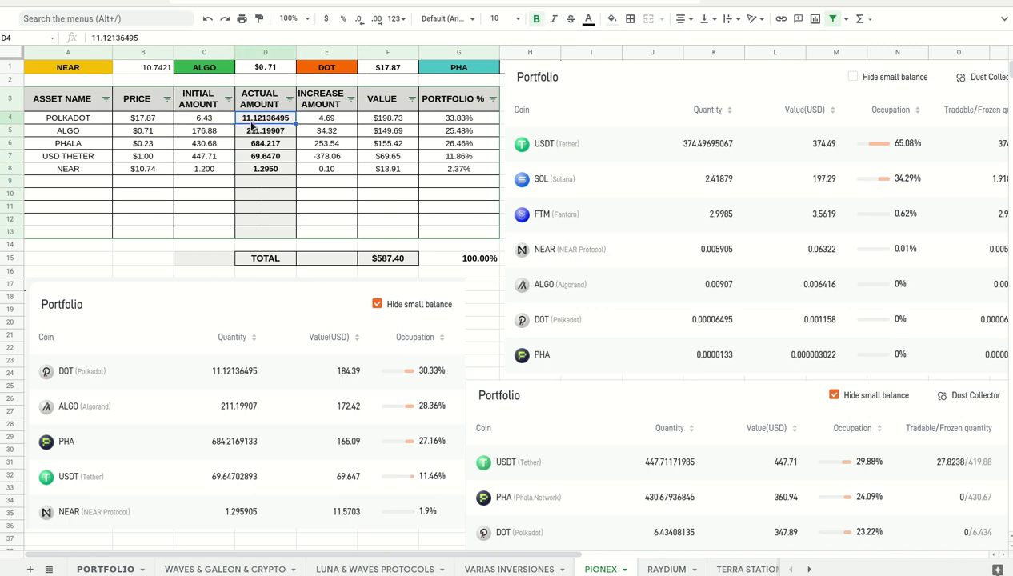
pyautogui.click(339, 122)
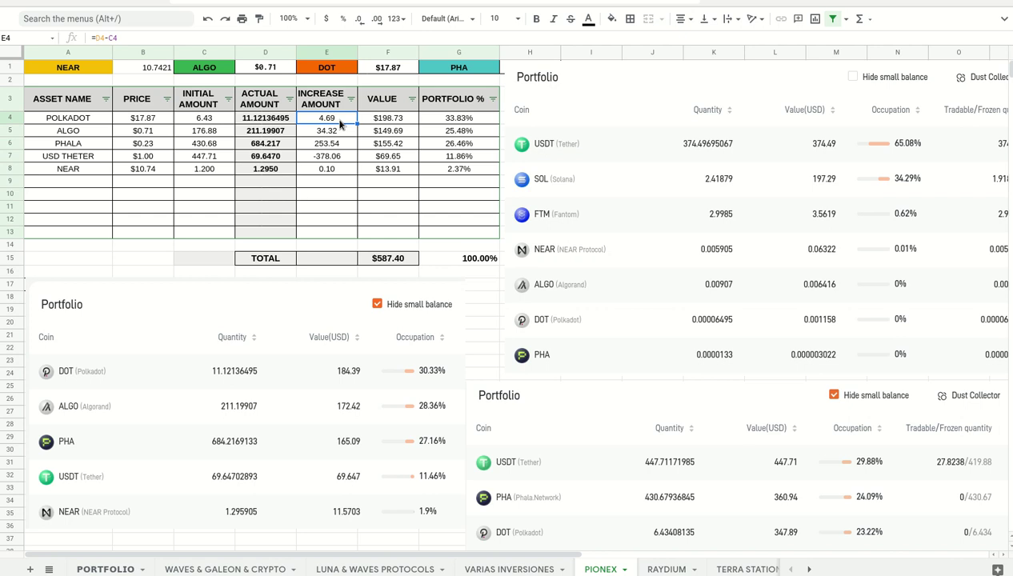
pyautogui.click(264, 119)
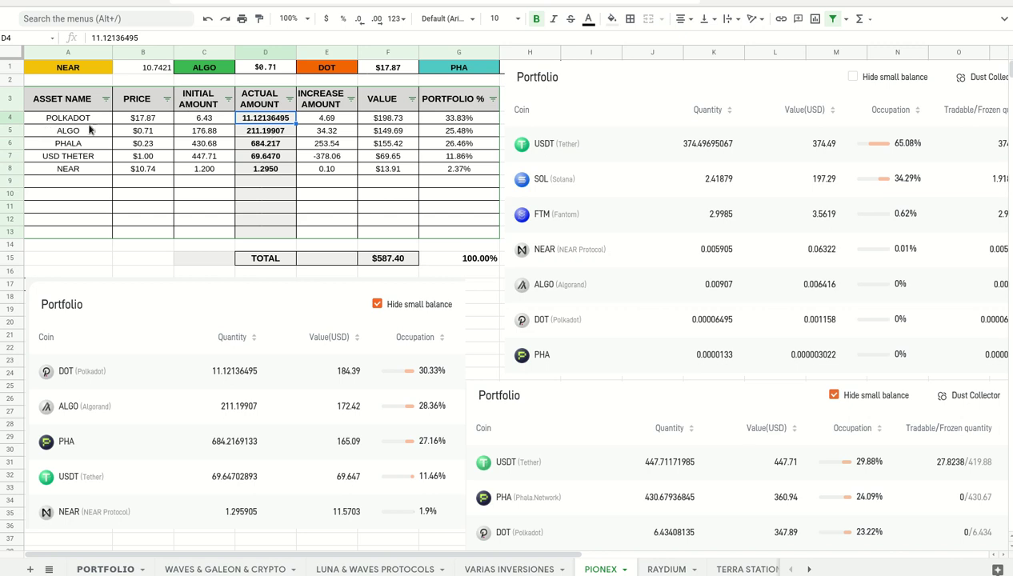
# Fill the POLKADOT row, A4:G4, with yellow.
pyautogui.click(48, 120)
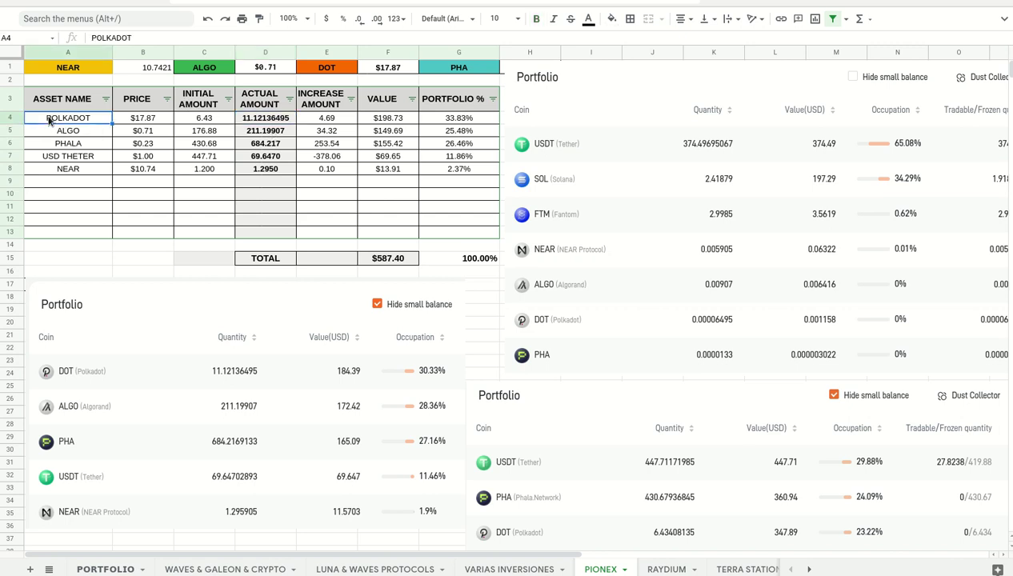
pyautogui.hotkey('shift', 'Right')
pyautogui.hotkey('shift', 'Right')
pyautogui.hotkey('shift', 'Right')
pyautogui.hotkey('shift', 'Right')
pyautogui.hotkey('shift', 'Right')
pyautogui.hotkey('shift', 'Right')
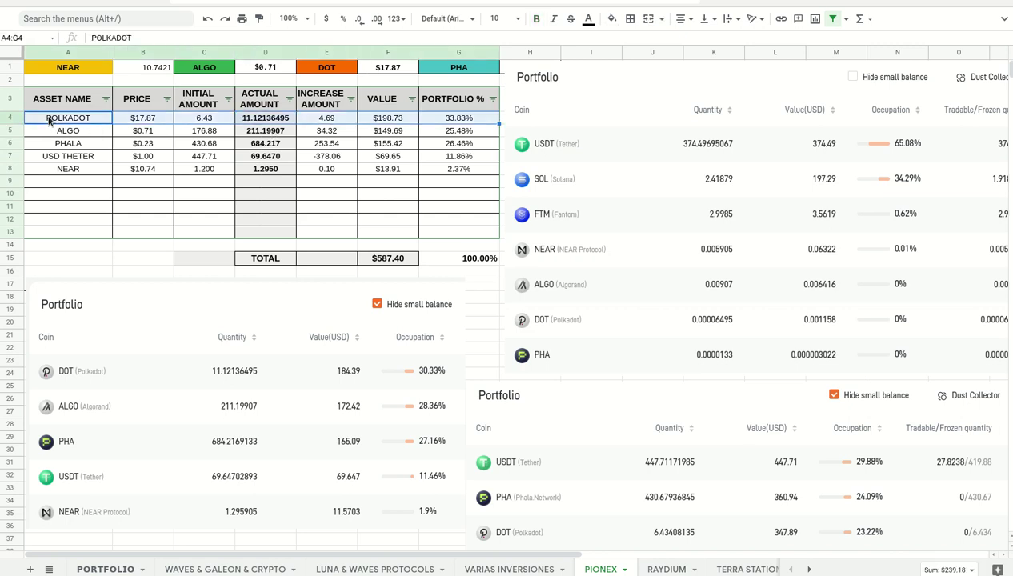
pyautogui.click(613, 18)
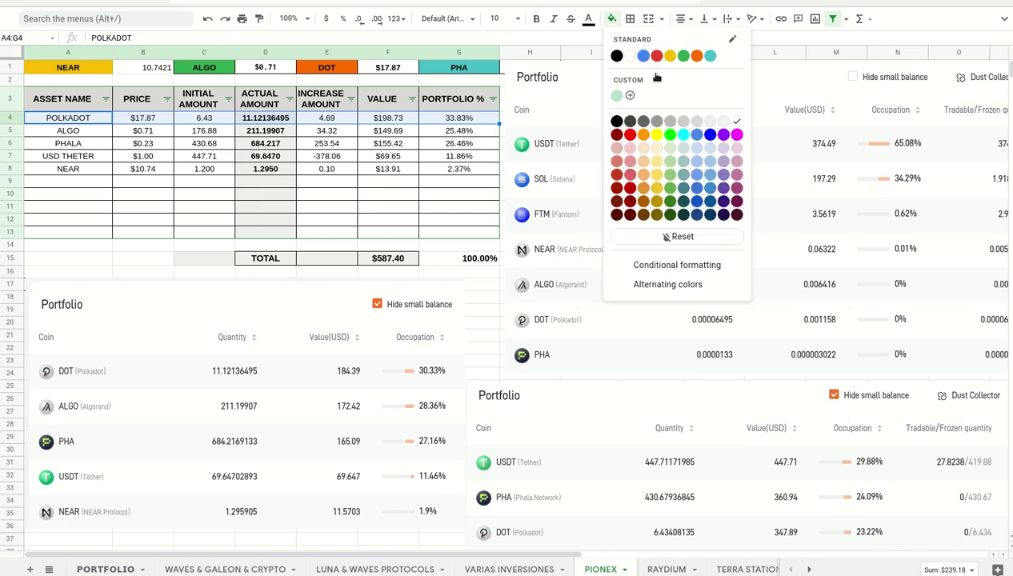
pyautogui.click(658, 134)
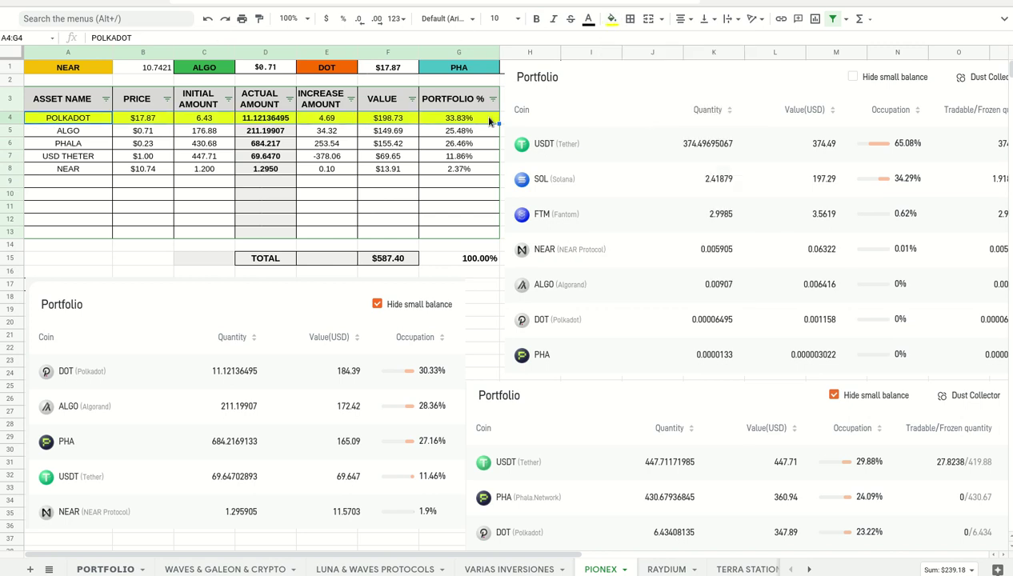
pyautogui.click(111, 220)
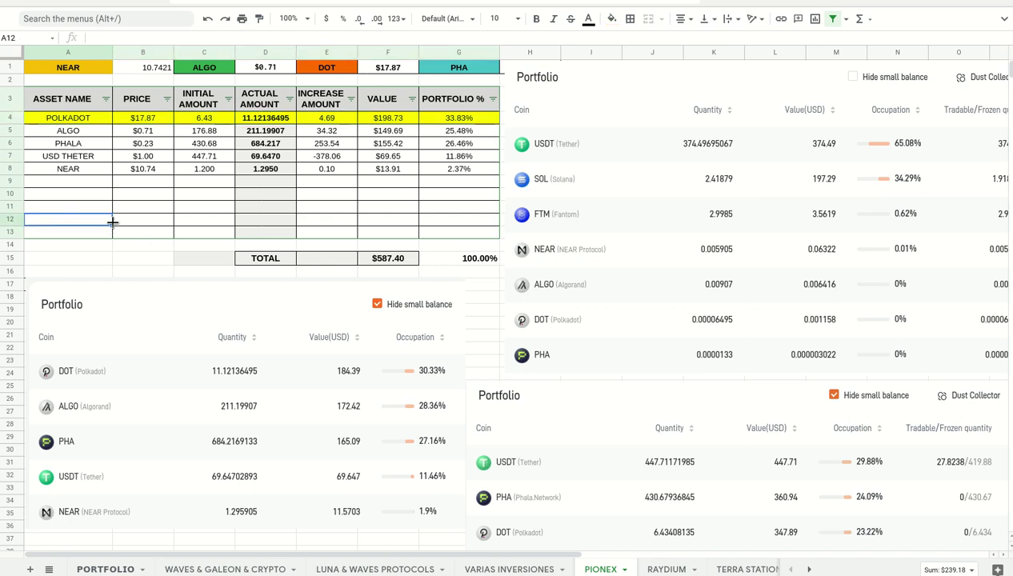
# Make the asset names in A4:A8 bold.
pyautogui.click(82, 119)
pyautogui.hotkey('shift', 'Down')
pyautogui.hotkey('shift', 'Down')
pyautogui.hotkey('shift', 'Down')
pyautogui.hotkey('shift', 'Down')
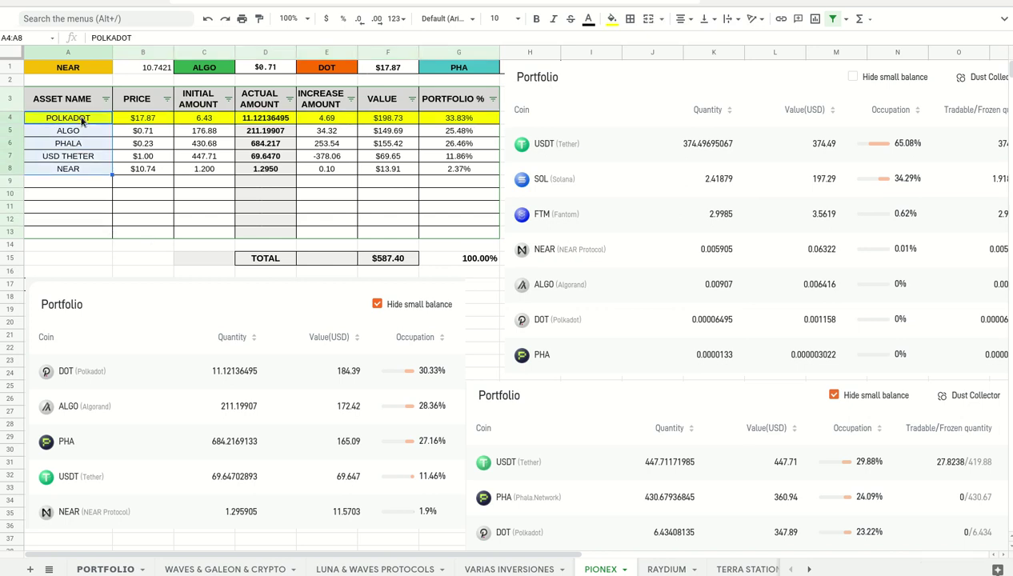
pyautogui.click(536, 18)
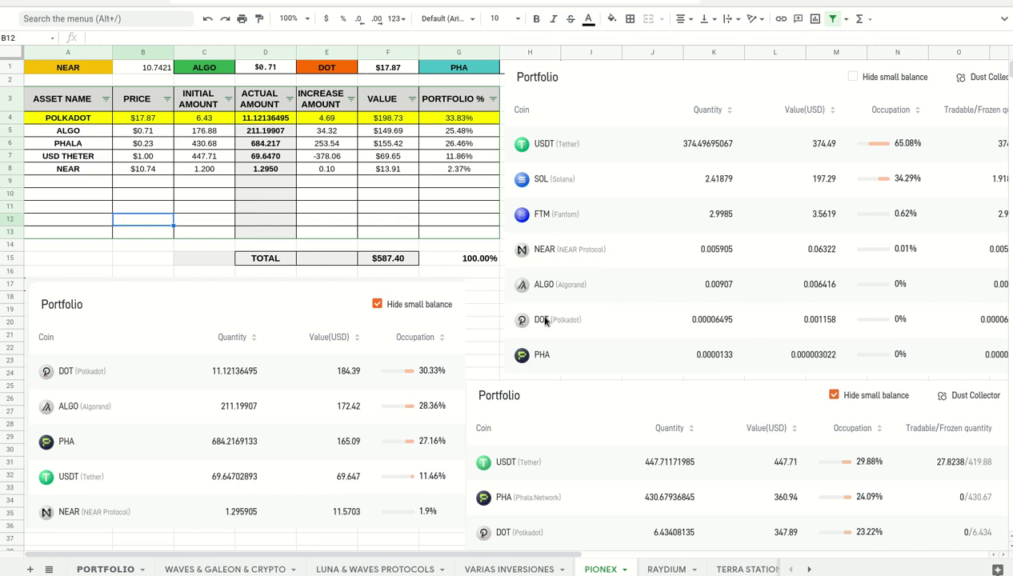
# Switch to the Pionex account and open the list of running trading bots.
pyautogui.click(209, 134)
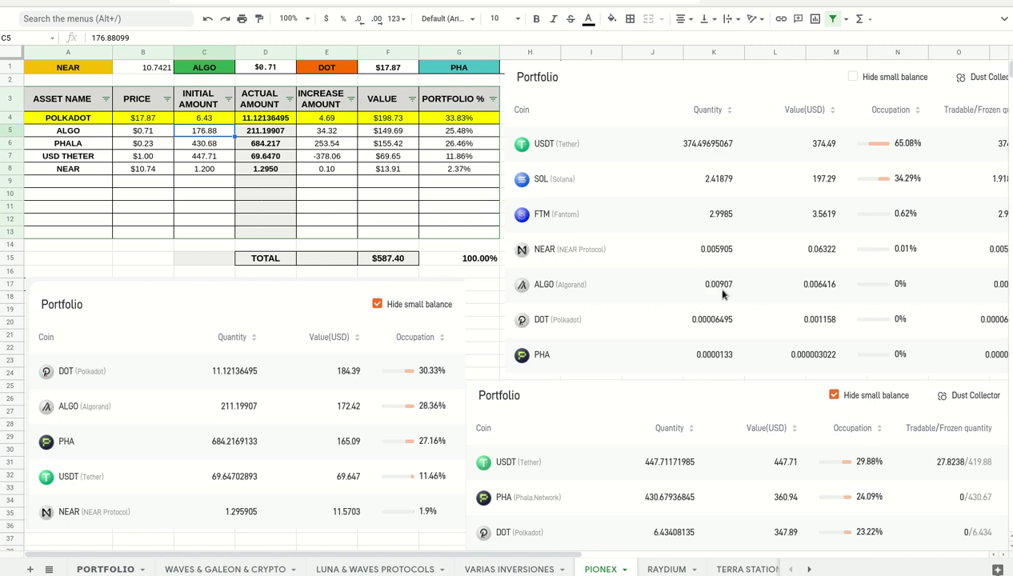
pyautogui.hotkey('alt', 'Tab')
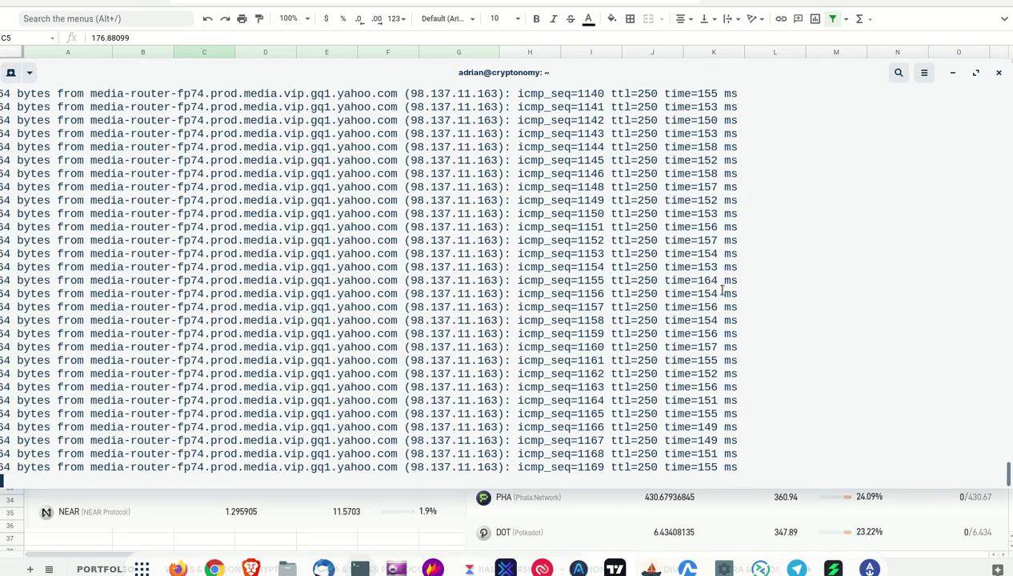
pyautogui.hotkey('alt', 'Tab')
pyautogui.hotkey('alt', 'Tab')
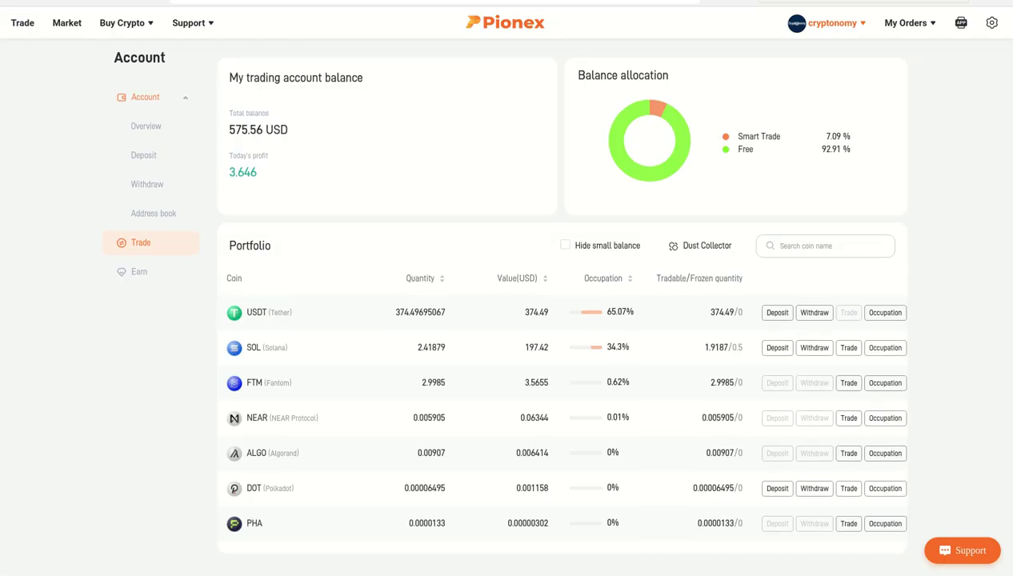
pyautogui.moveTo(838, 28)
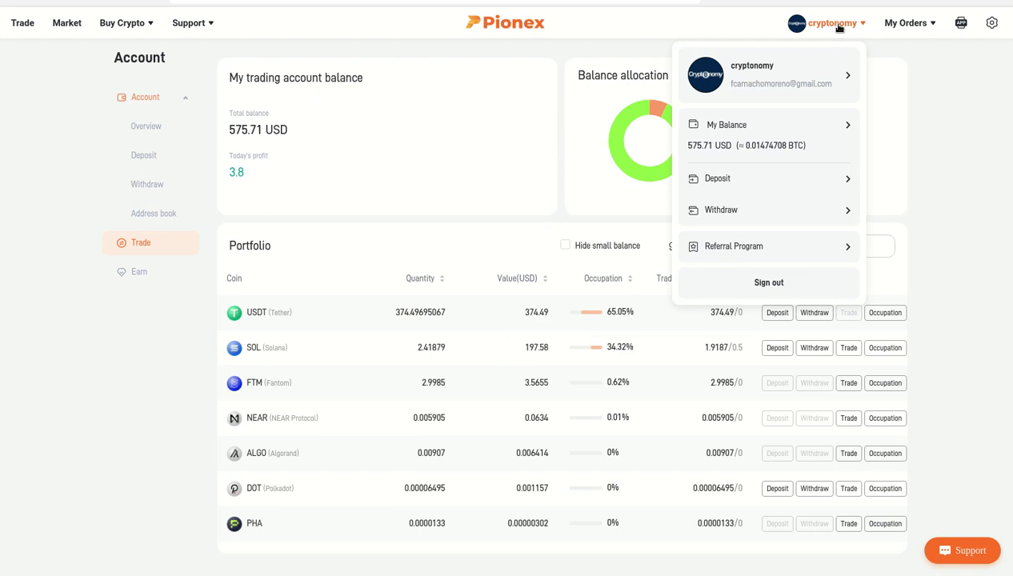
pyautogui.moveTo(920, 26)
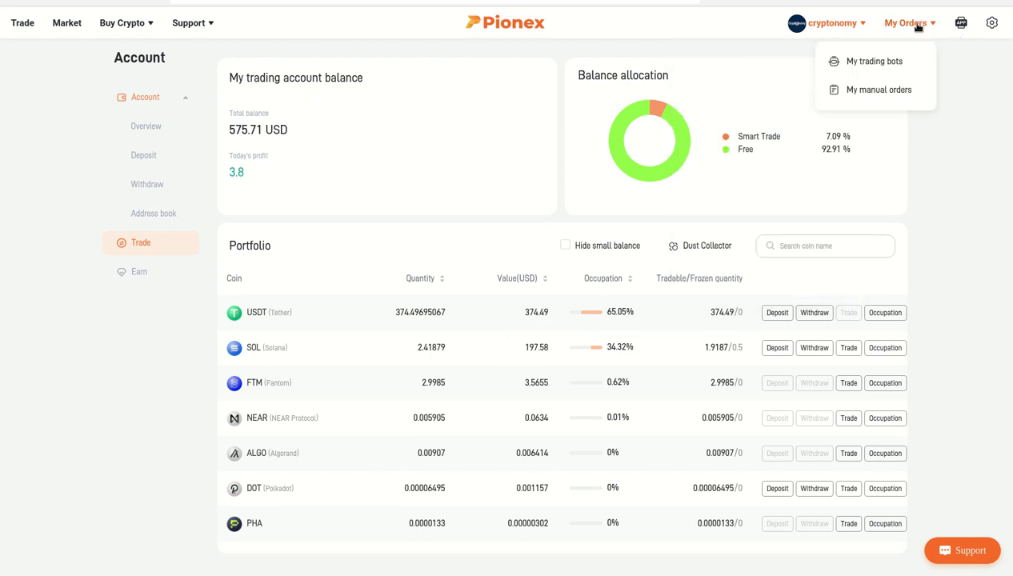
pyautogui.click(880, 62)
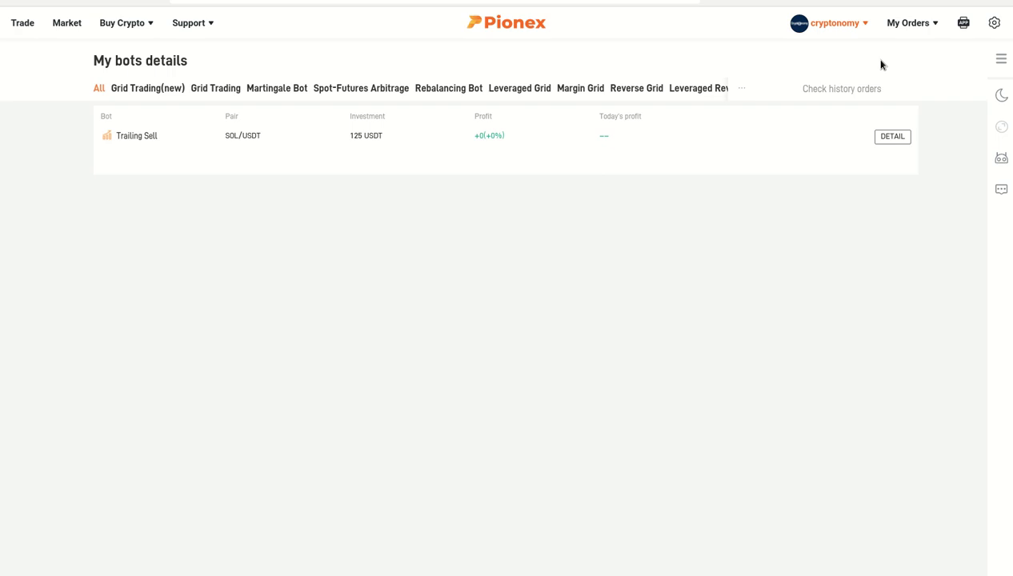
# Check the Rebalancing Bot and Grid Trading(new) lists, the full bot list and the trading bot order history.
pyautogui.click(444, 88)
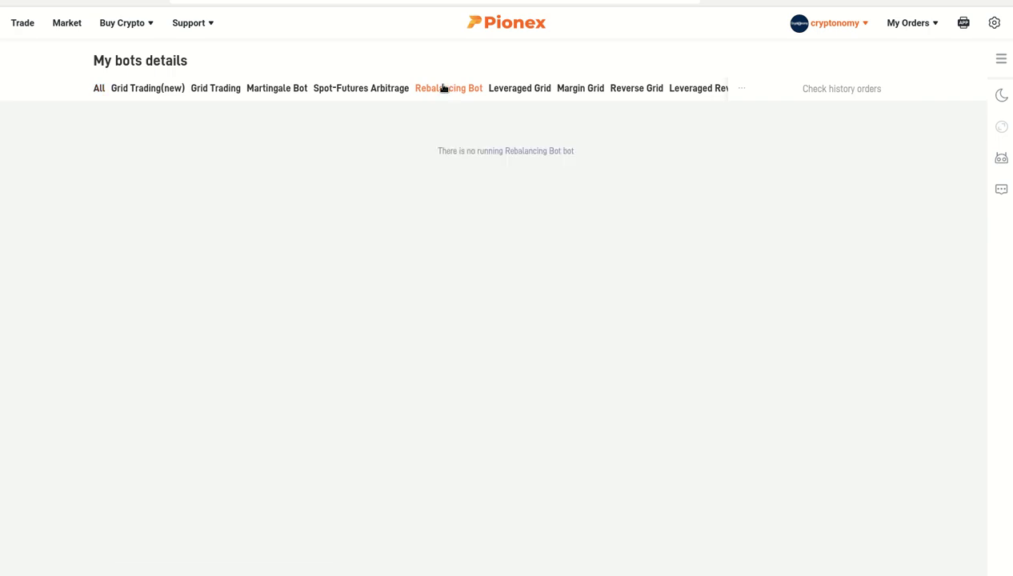
pyautogui.click(149, 90)
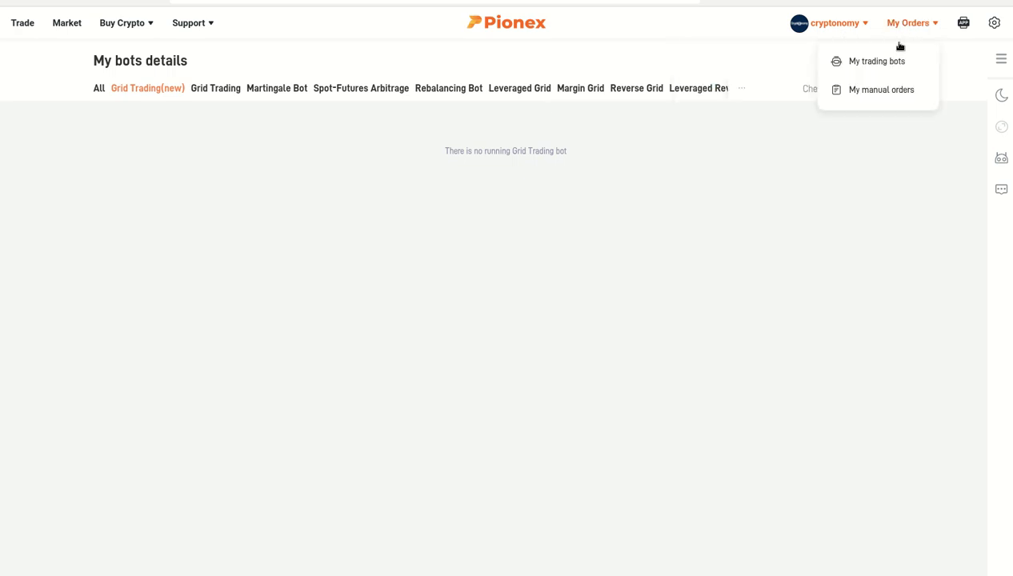
pyautogui.click(888, 61)
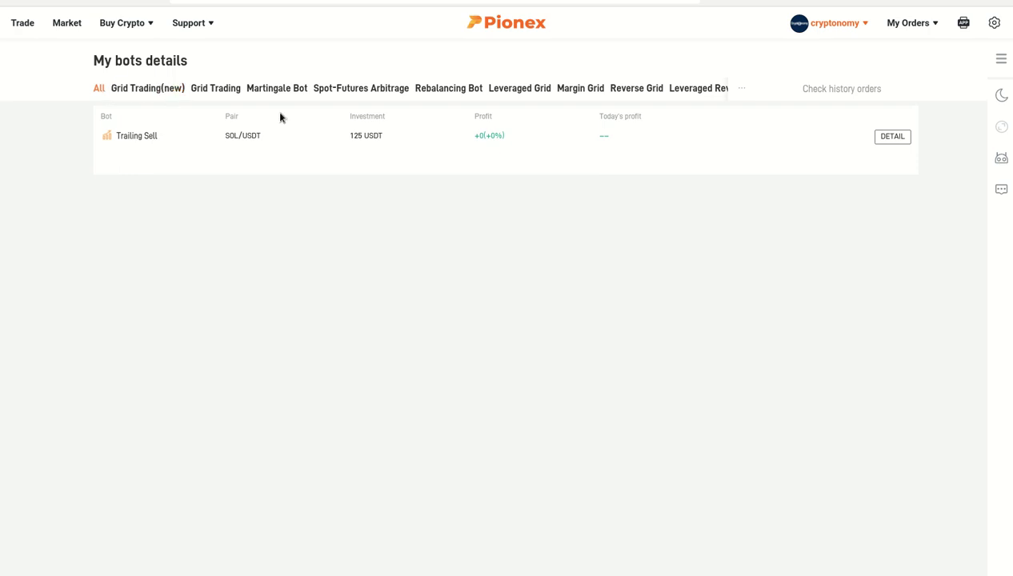
pyautogui.click(834, 88)
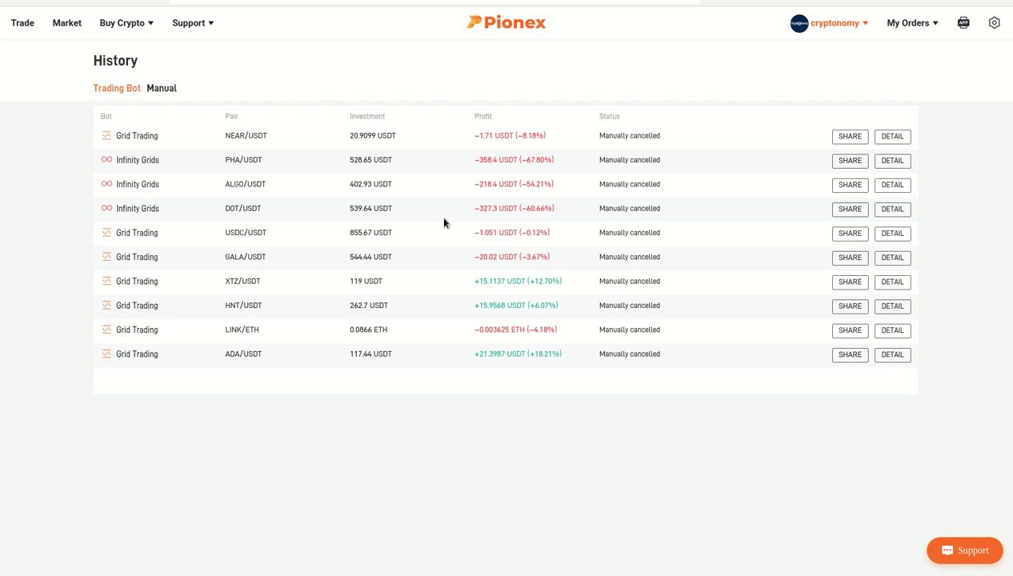
# Open the trade account's portfolio by way of the account balance overview and examine the USDT quantity.
pyautogui.click(29, 22)
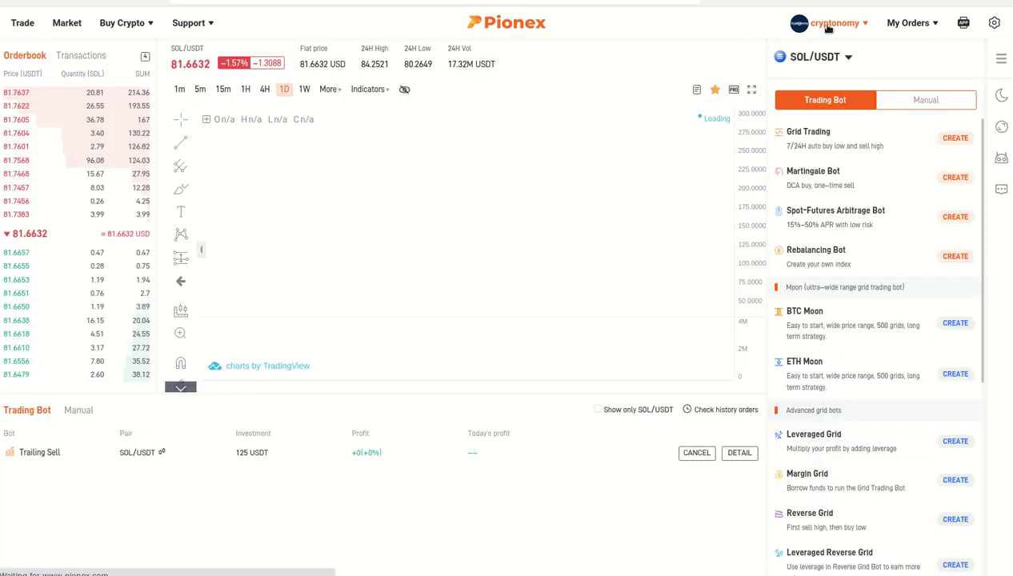
pyautogui.moveTo(822, 29)
pyautogui.click(739, 127)
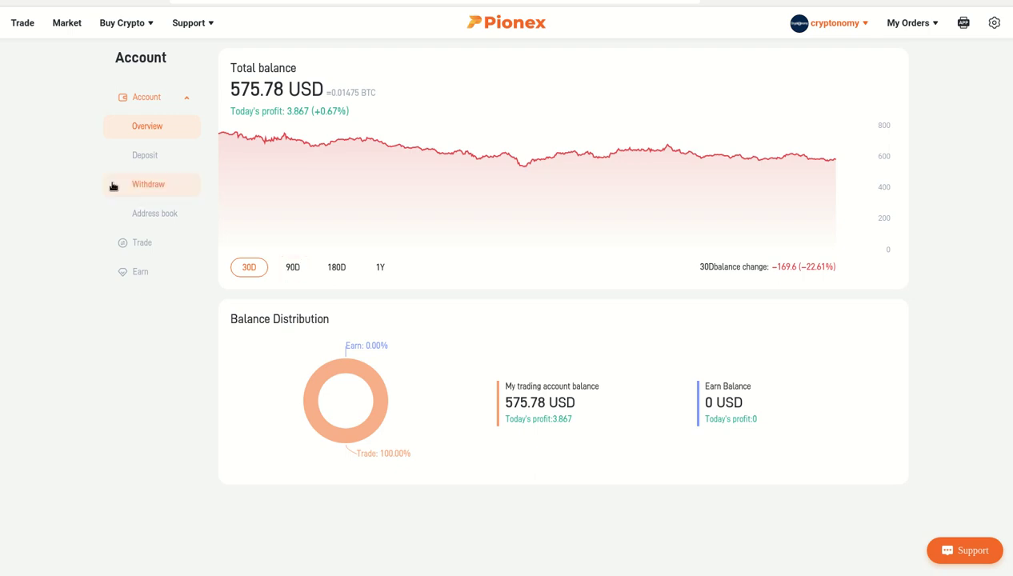
pyautogui.click(144, 249)
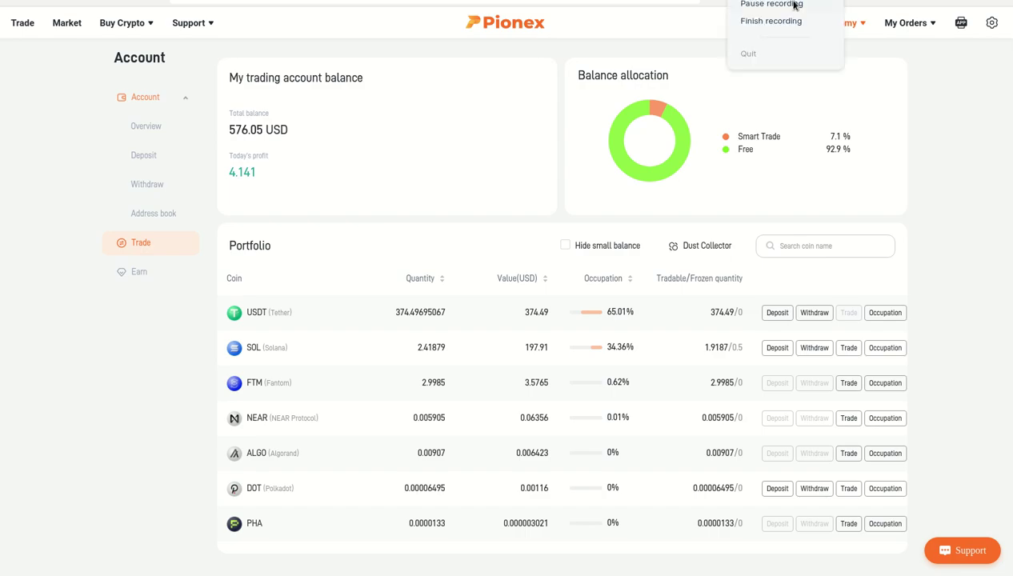
pyautogui.click(772, 3)
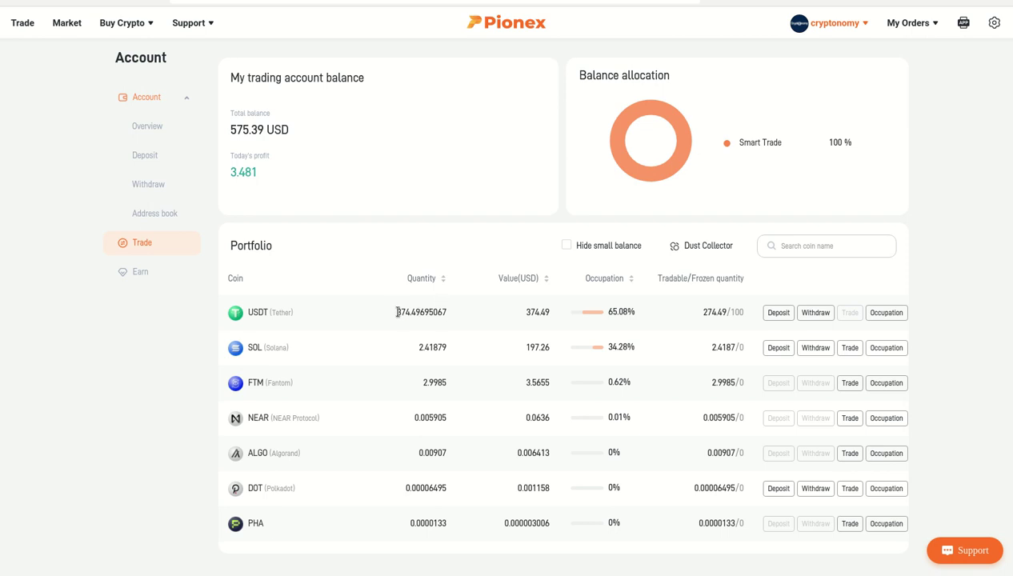
pyautogui.moveTo(394, 310); pyautogui.dragTo(451, 313)
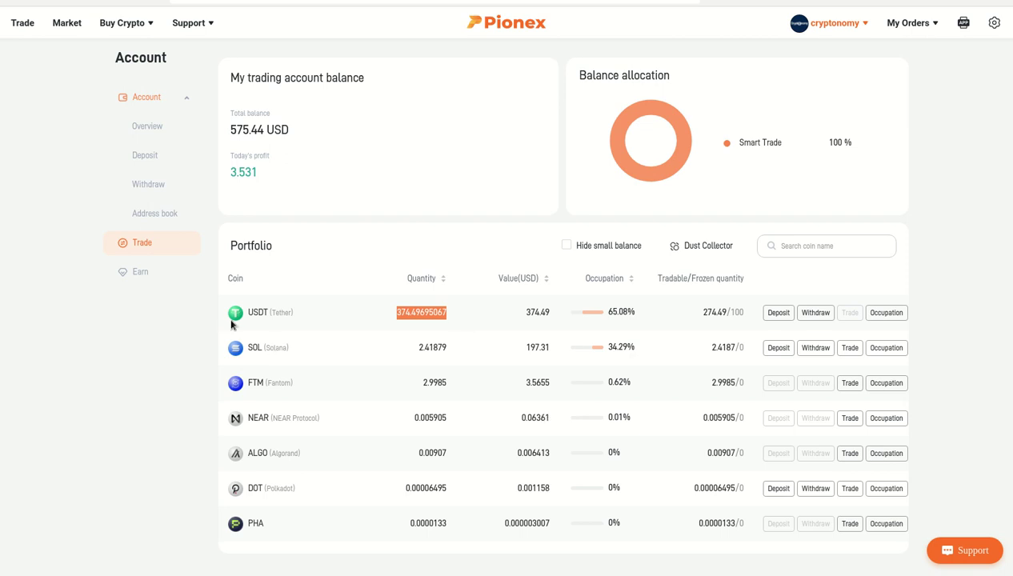
pyautogui.click(203, 320)
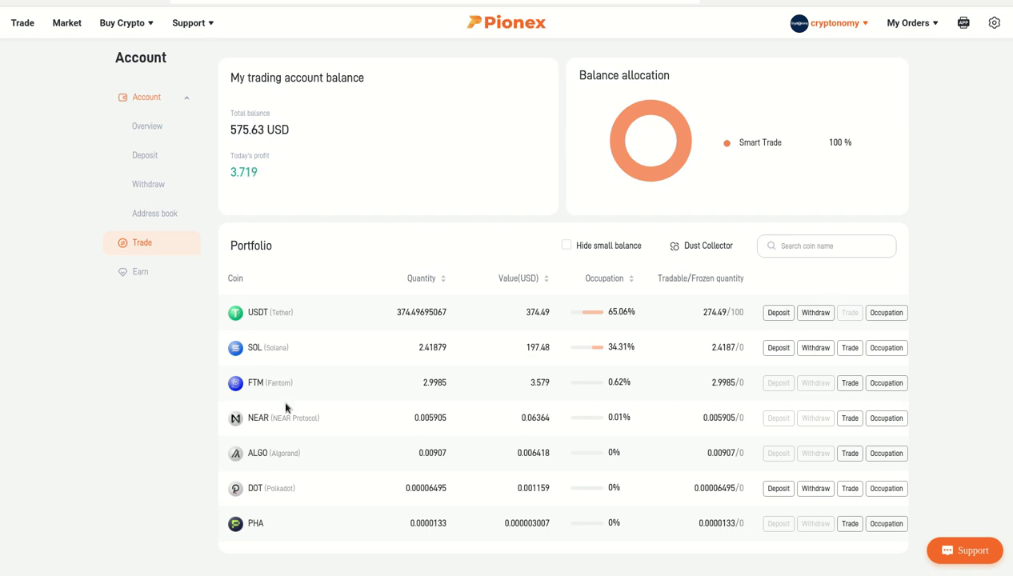
# Open SOL/USDT trading from the SOL holding to view its chart and running bot.
pyautogui.moveTo(848, 350)
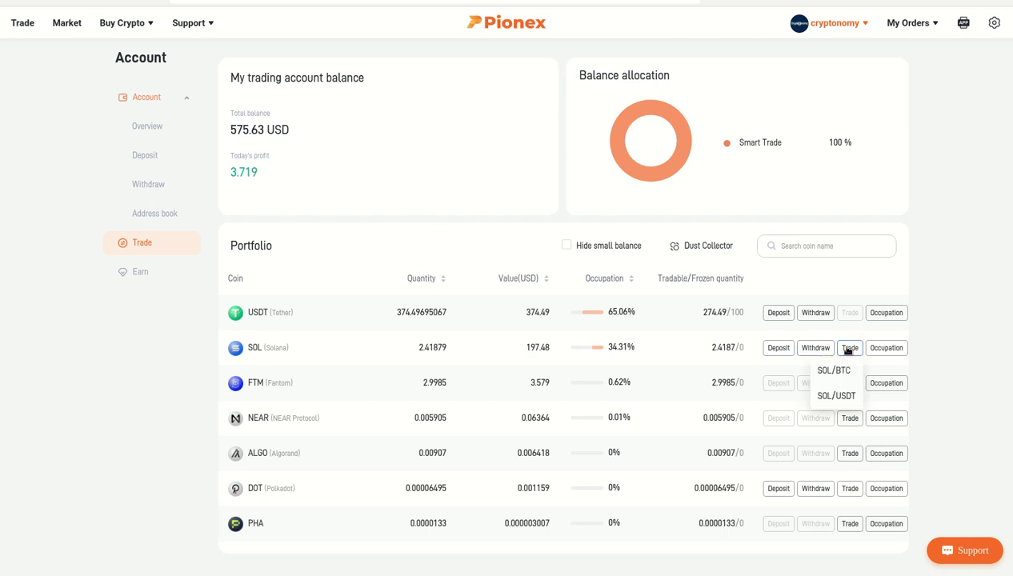
pyautogui.click(847, 396)
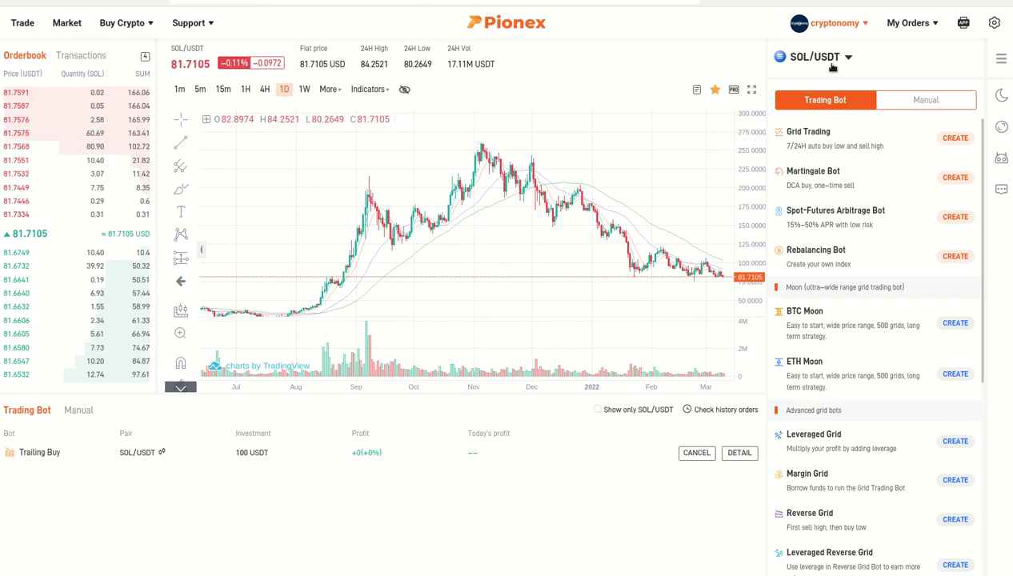
pyautogui.moveTo(833, 27)
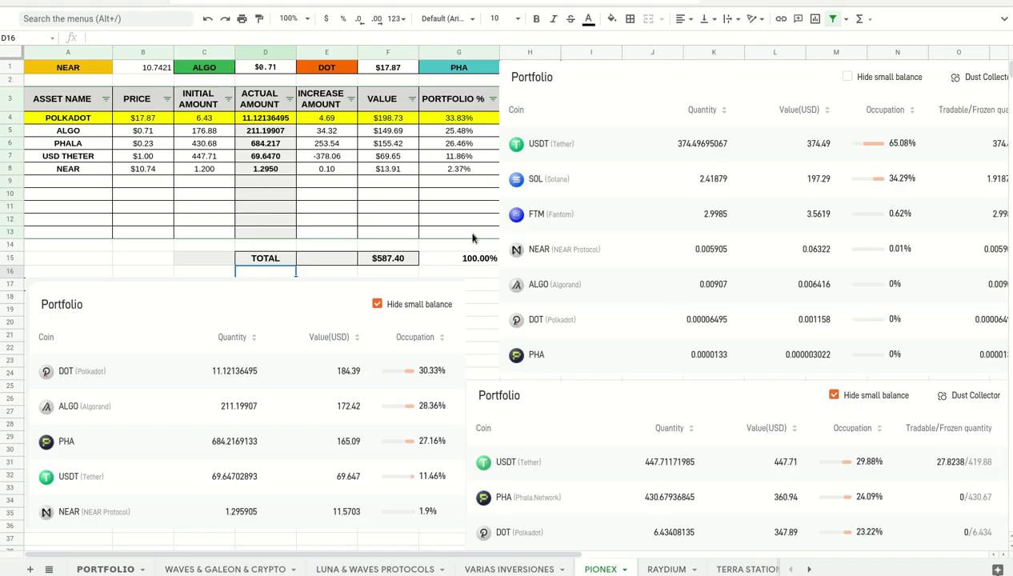
# Switch to the PIONEX sheet and examine the actual amounts of ALGO, PHALA, USD THETER and NEAR in D5:D8.
pyautogui.click(269, 134)
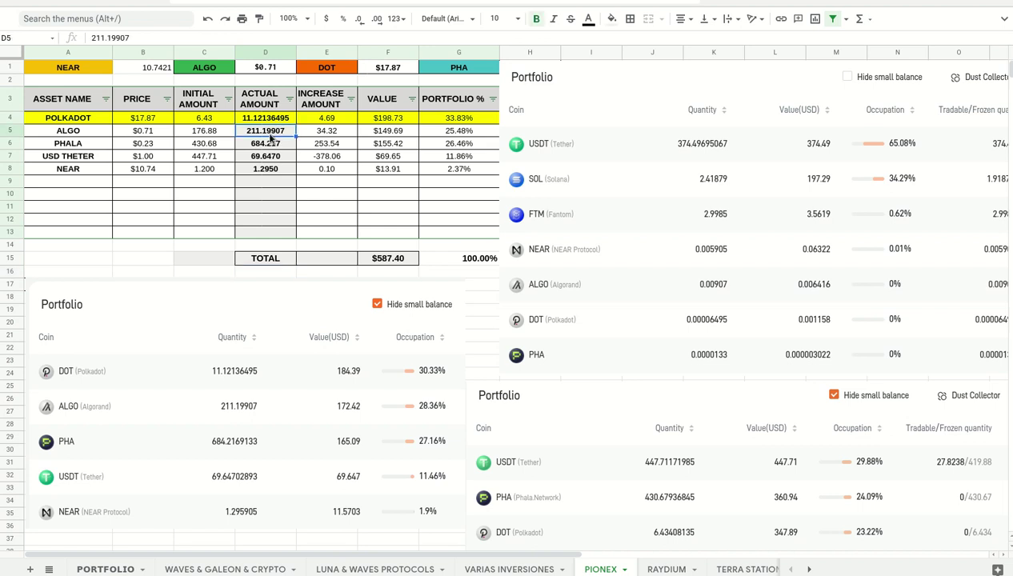
pyautogui.click(280, 145)
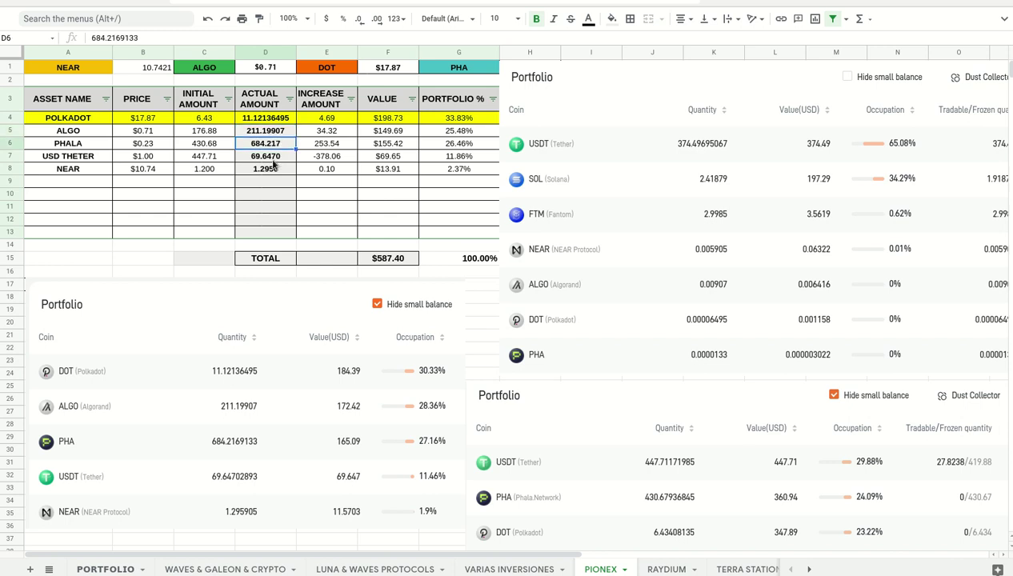
pyautogui.click(273, 159)
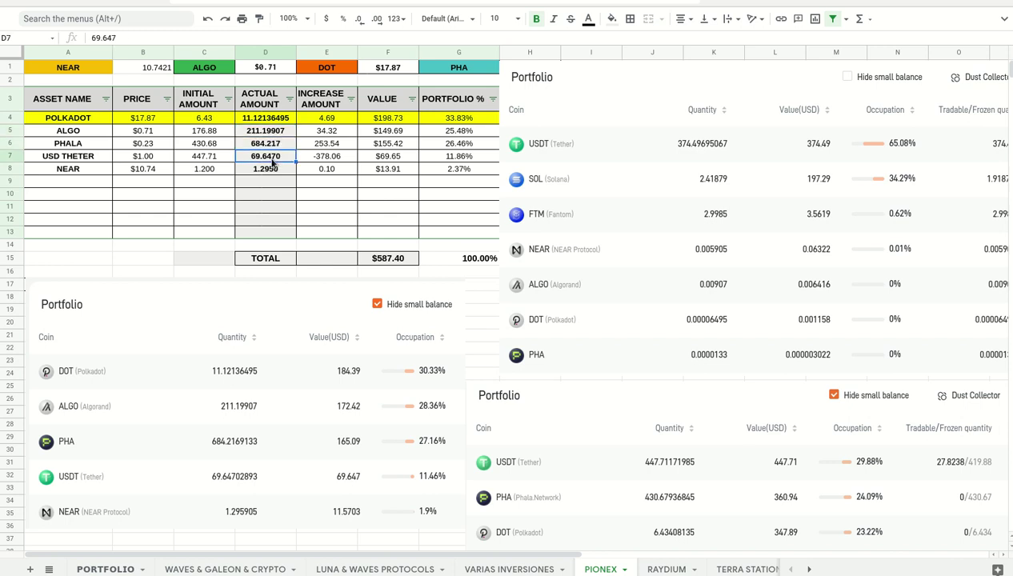
pyautogui.click(274, 171)
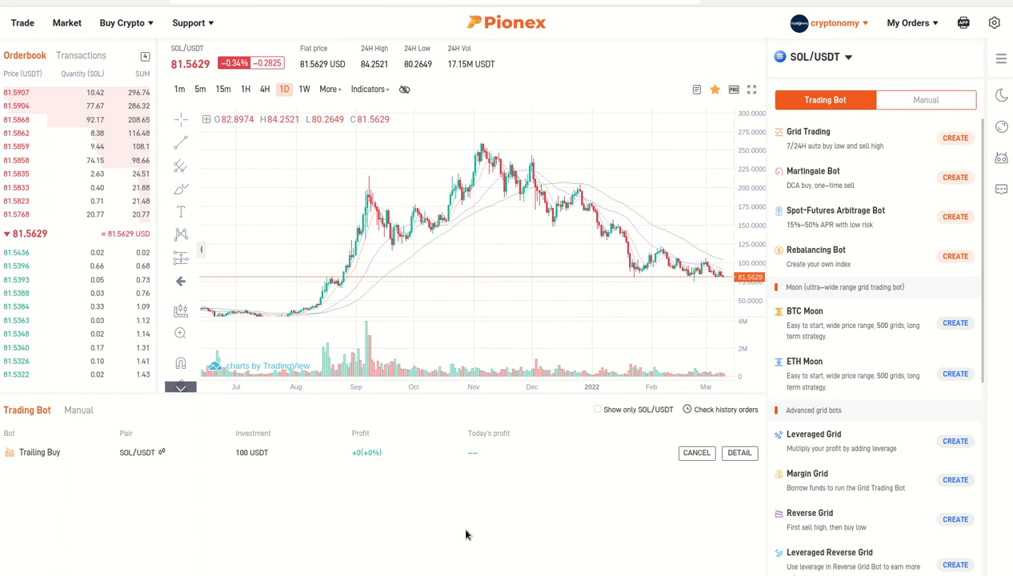
# Switch to Pionex and convert the trade account's NEAR, ALGO, DOT and PHA balances to USDT with Dust Collector, leaving FTM out.
pyautogui.moveTo(855, 26)
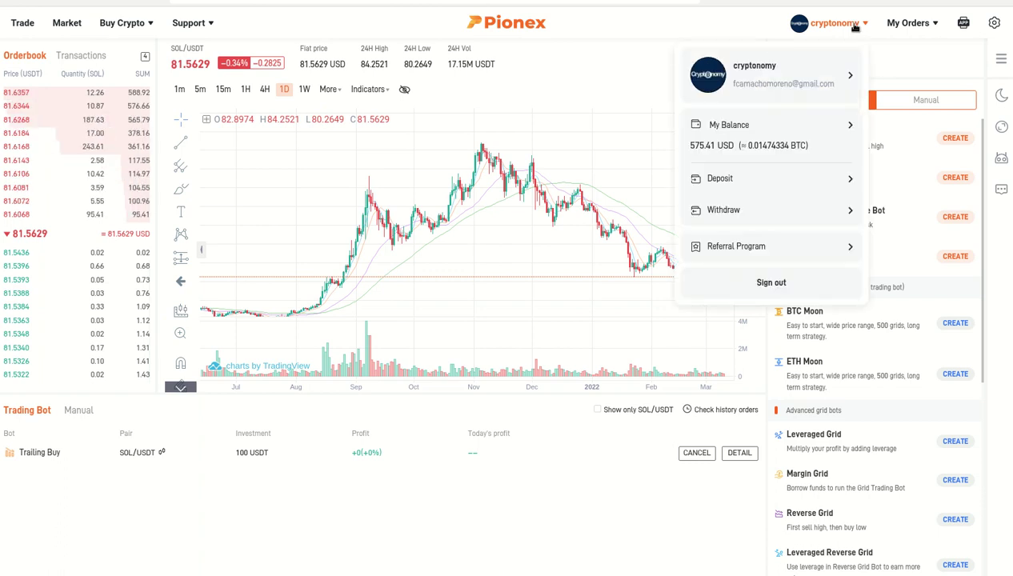
pyautogui.click(764, 144)
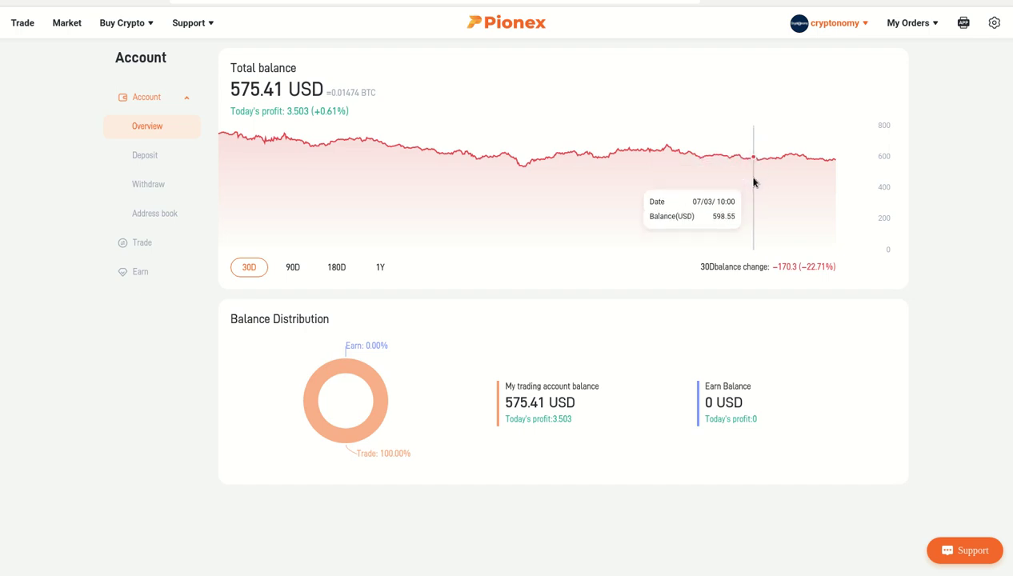
pyautogui.click(142, 242)
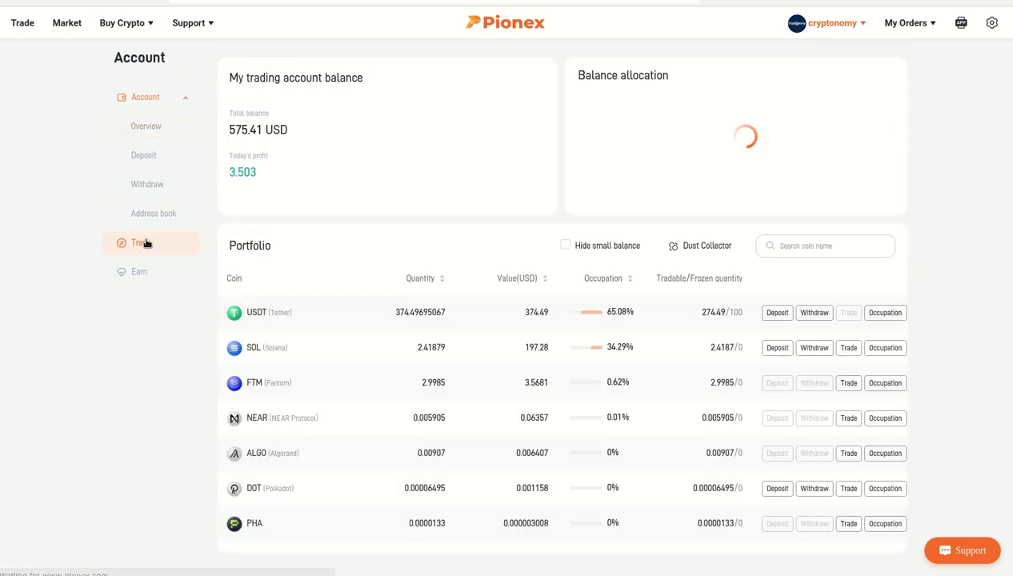
pyautogui.click(700, 248)
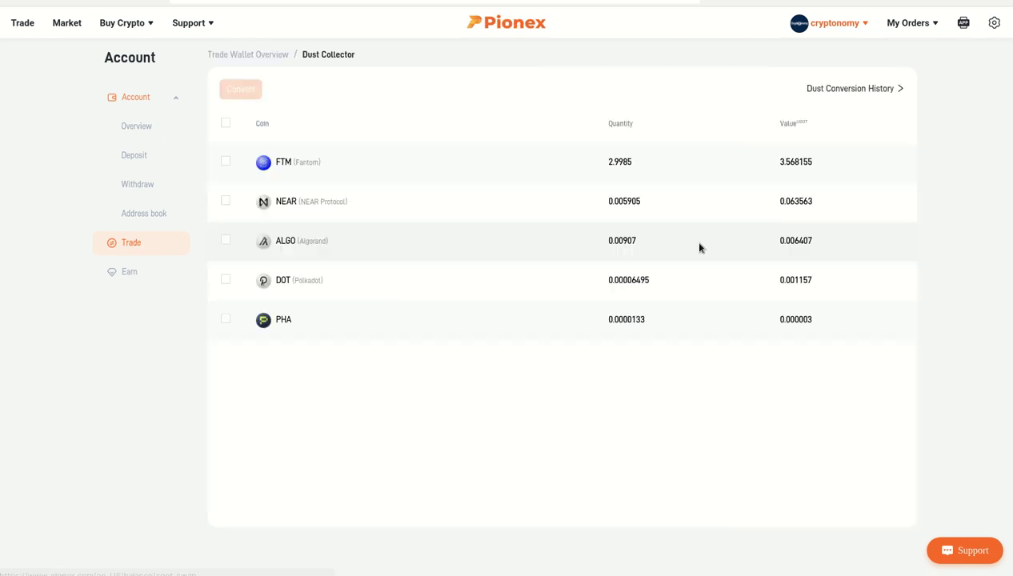
pyautogui.click(226, 123)
pyautogui.click(227, 162)
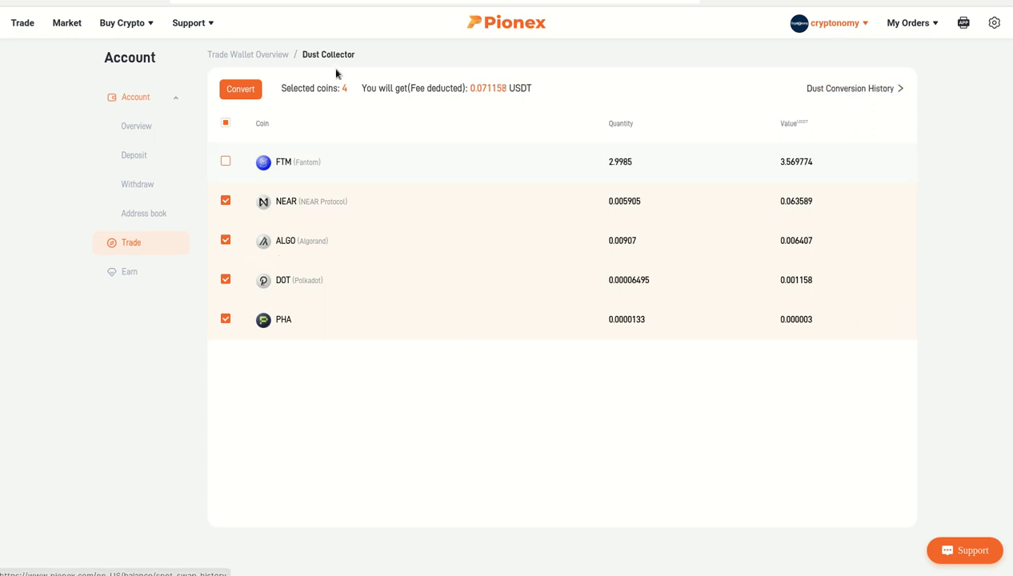
pyautogui.click(245, 94)
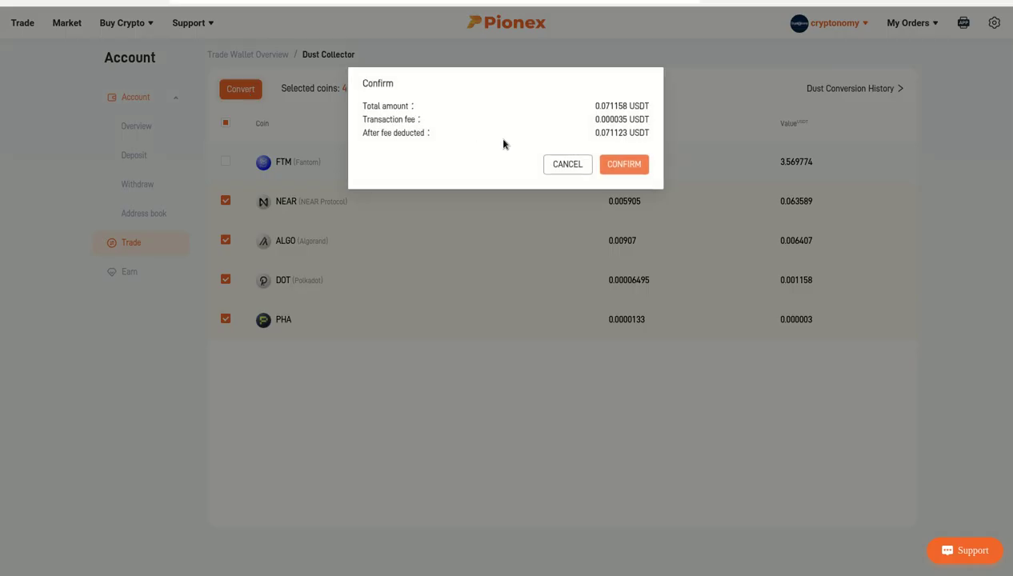
pyautogui.click(637, 165)
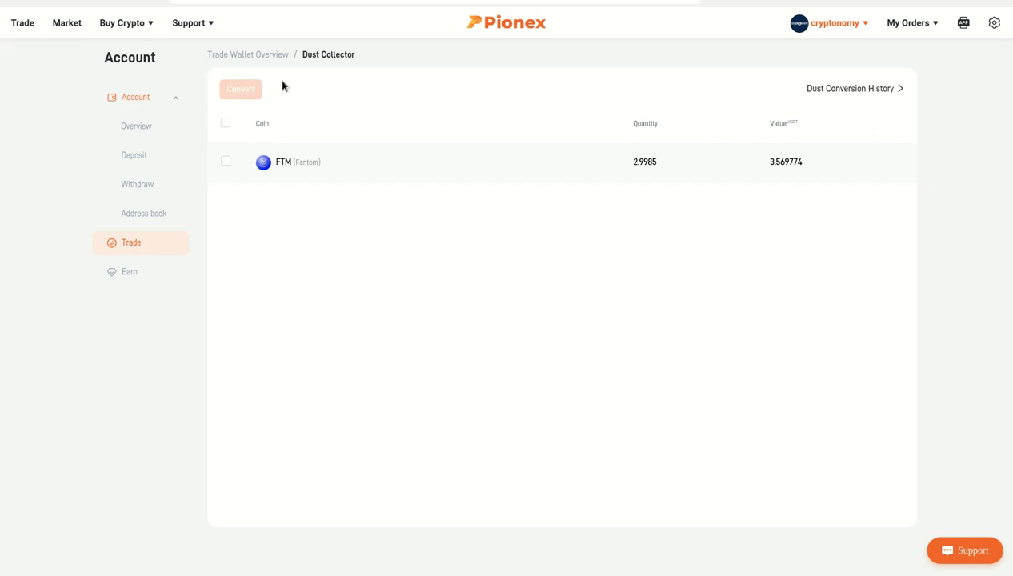
# Open SOL/USDT trading from the trade portfolio and cancel the 100 USDT Trailing Buy bot.
pyautogui.click(238, 55)
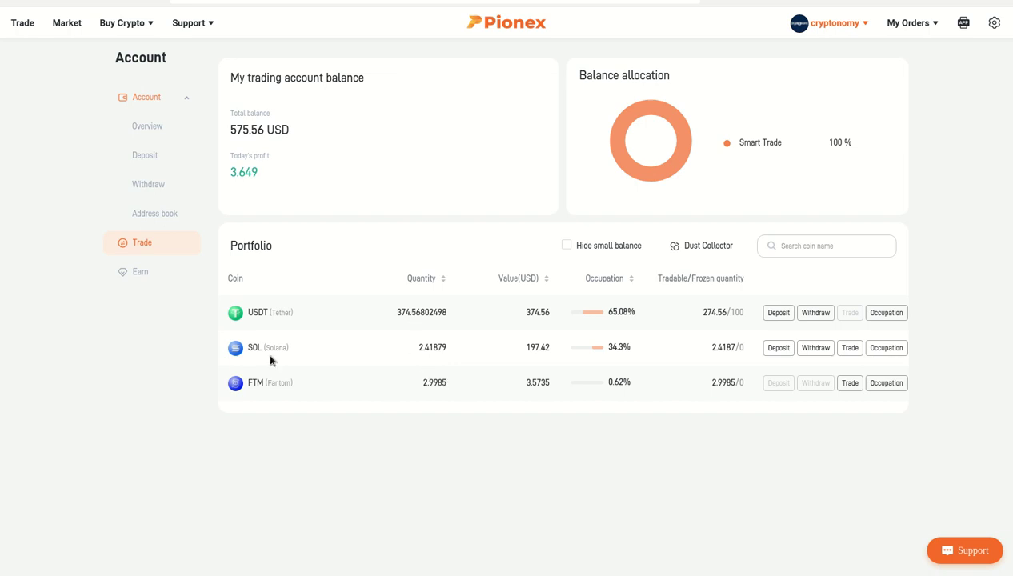
pyautogui.click(853, 350)
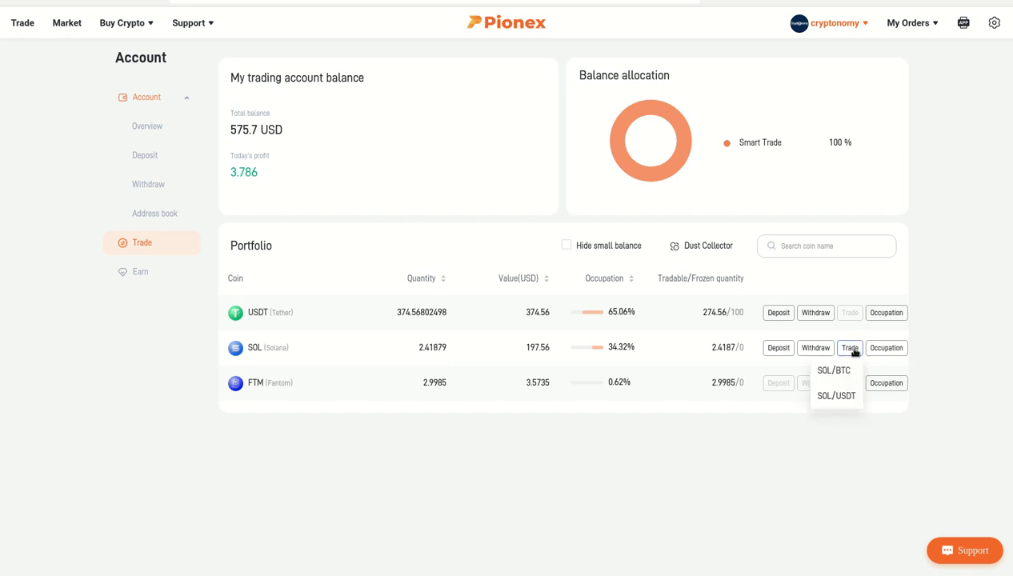
pyautogui.click(836, 396)
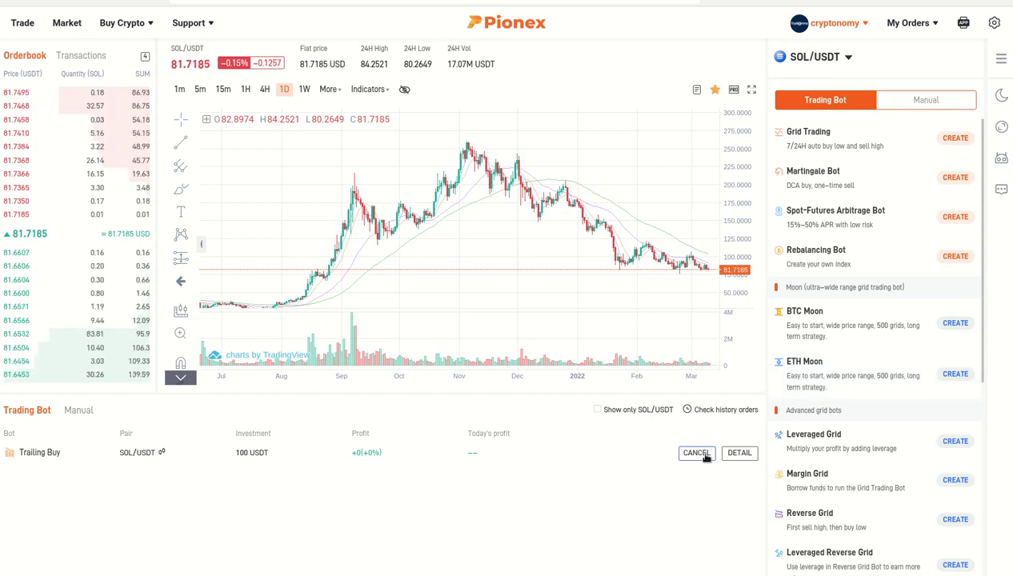
pyautogui.click(696, 453)
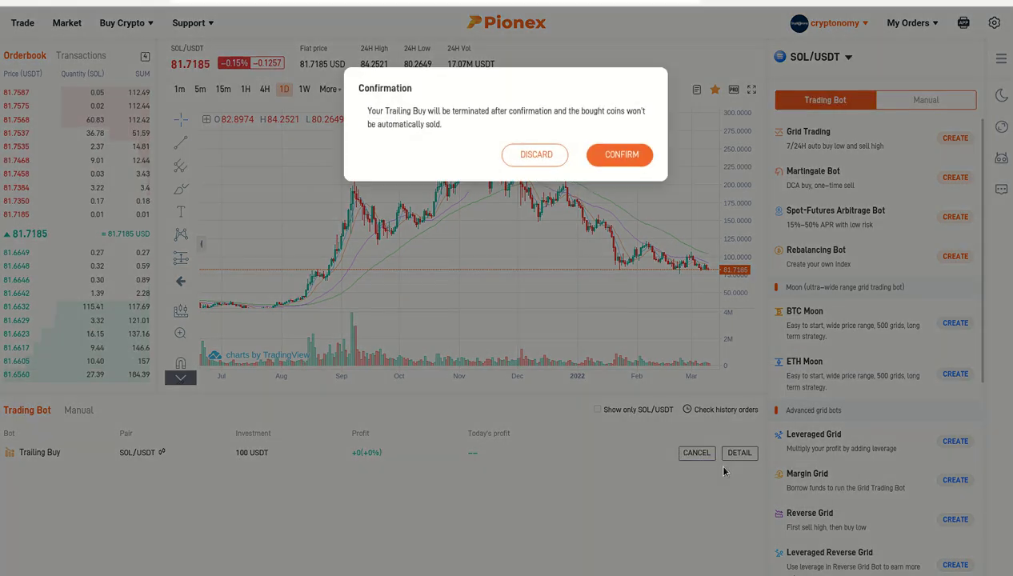
pyautogui.click(620, 158)
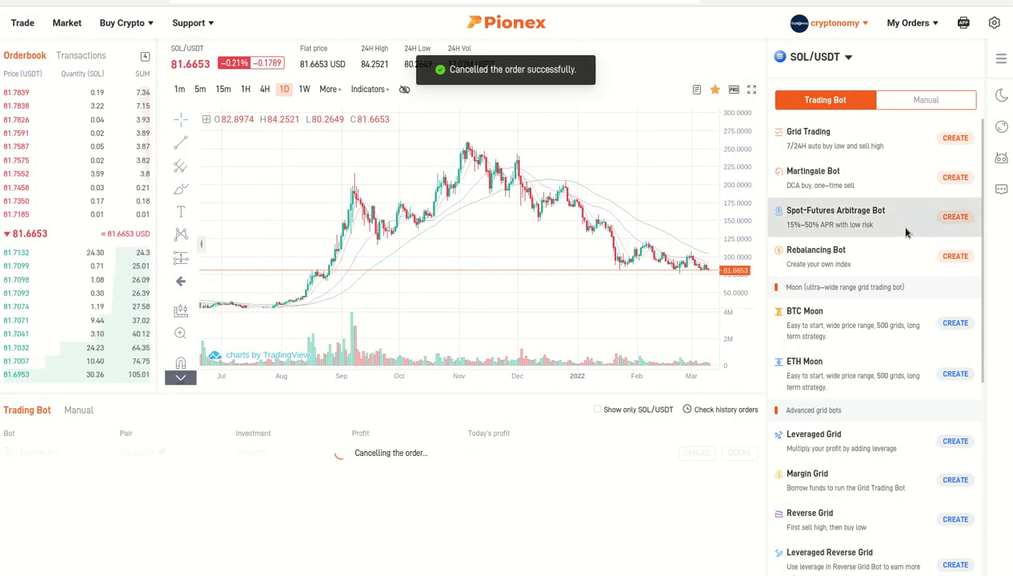
# Start a SOL/USDT Trailing Buy bot setup with trigger price 81.6 USDT, trailing percent 10% and investment 100 USDT.
pyautogui.scroll(-3, 906, 236)
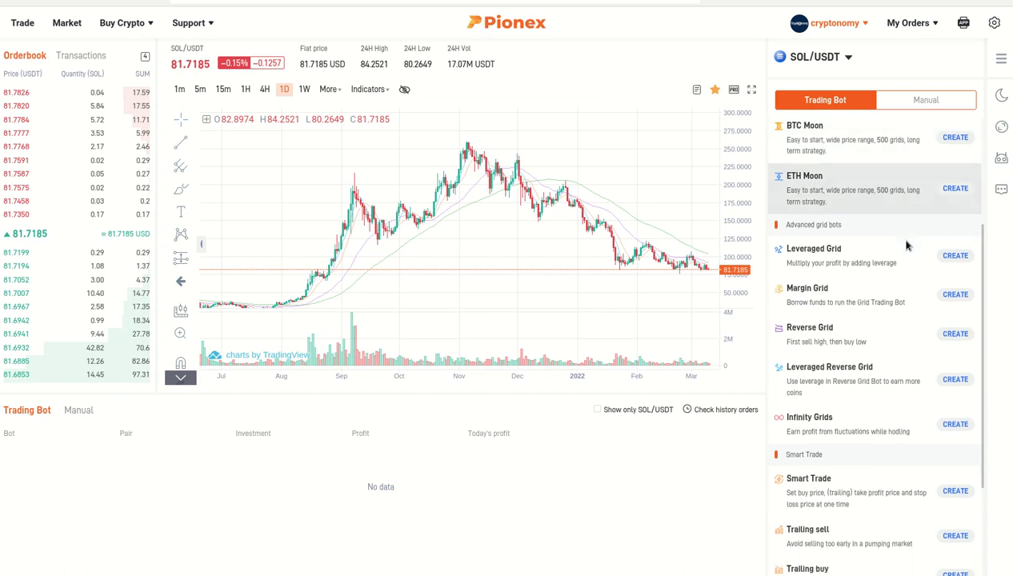
pyautogui.scroll(-3, 906, 244)
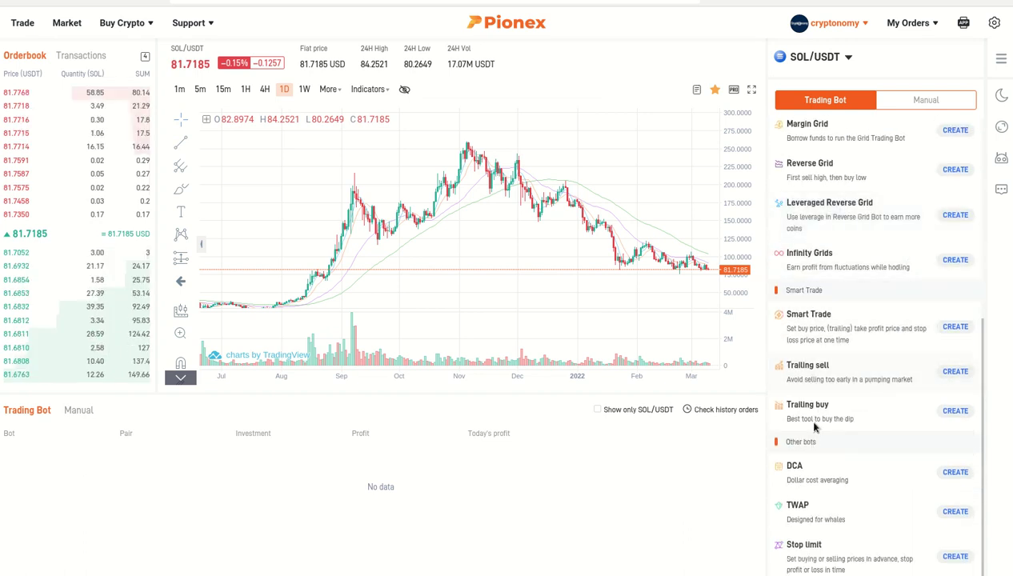
pyautogui.click(955, 411)
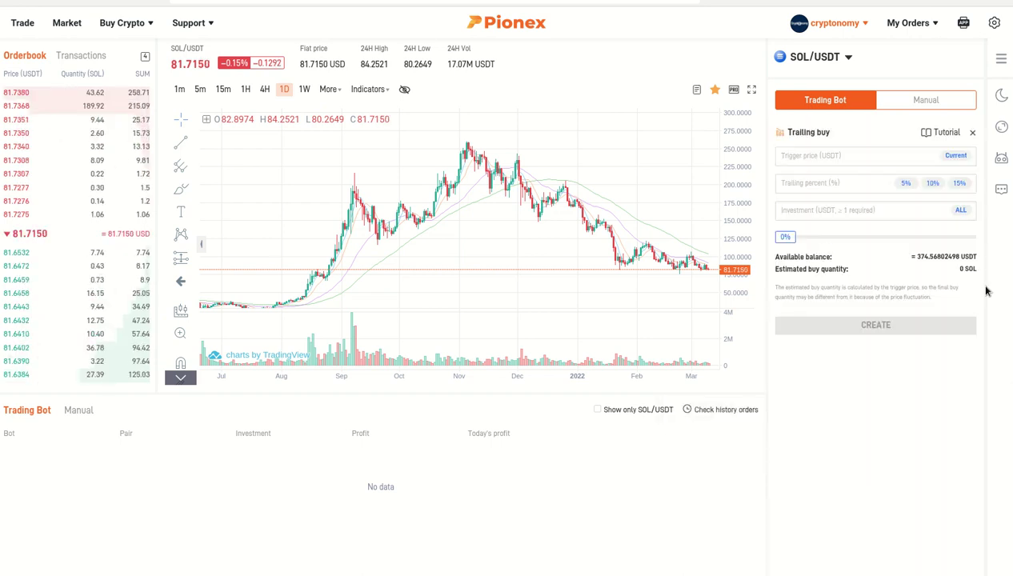
pyautogui.click(808, 158)
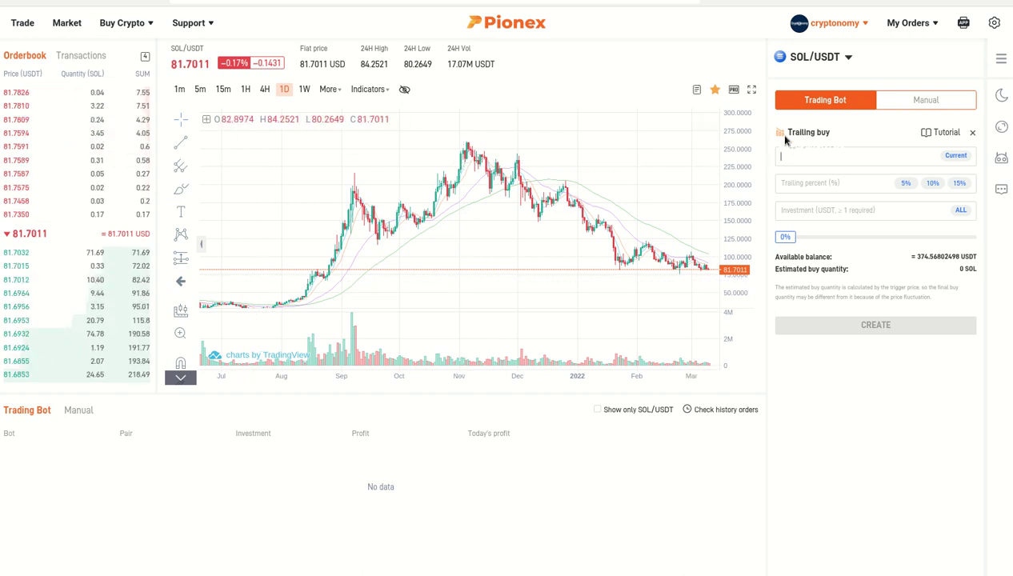
pyautogui.write('81.6')
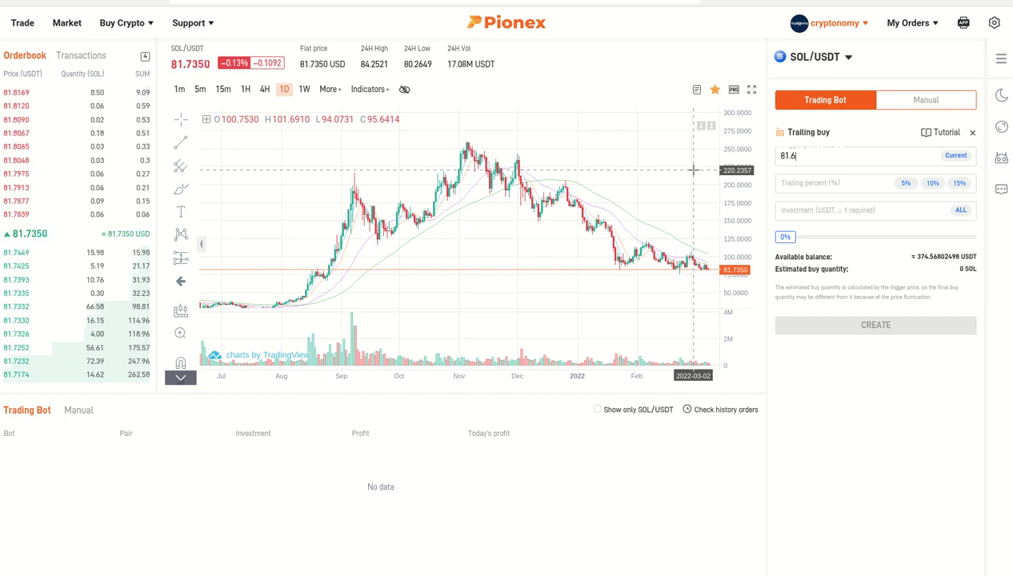
pyautogui.click(928, 184)
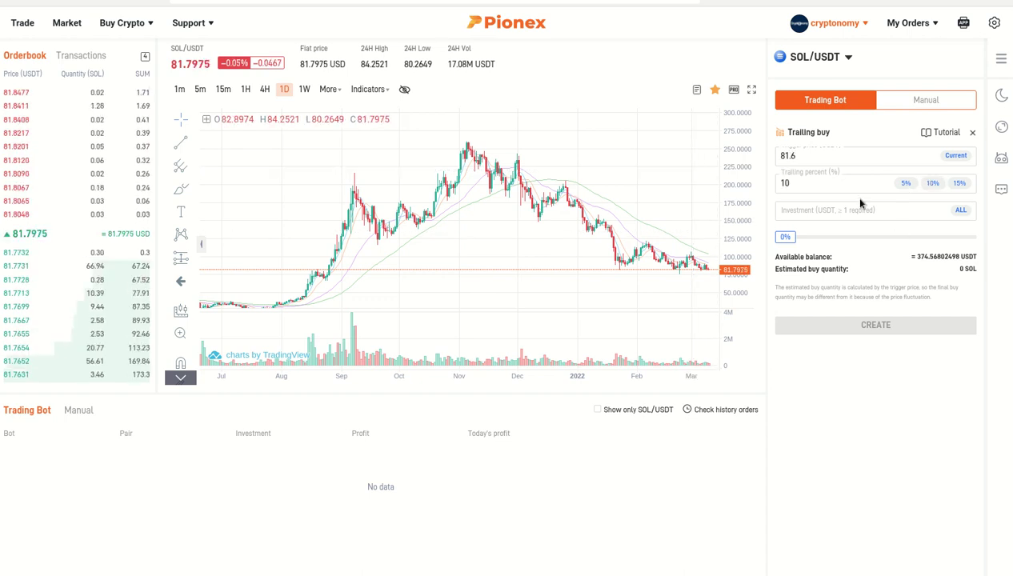
pyautogui.click(800, 210)
pyautogui.write('100')
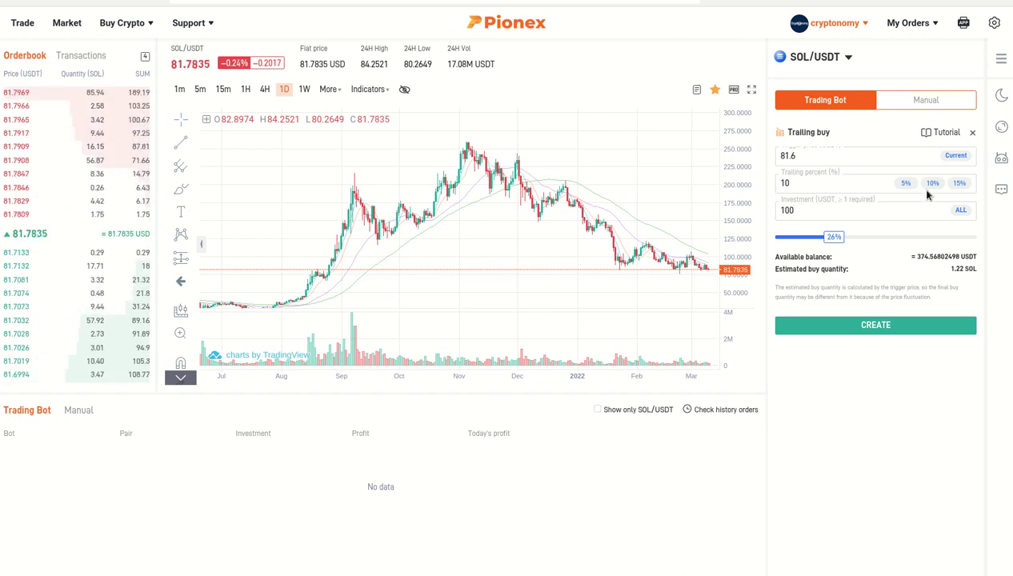
# Set the trailing percent to 15% and the investment to 280 USDT, and create the Trailing Buy bot.
pyautogui.click(960, 183)
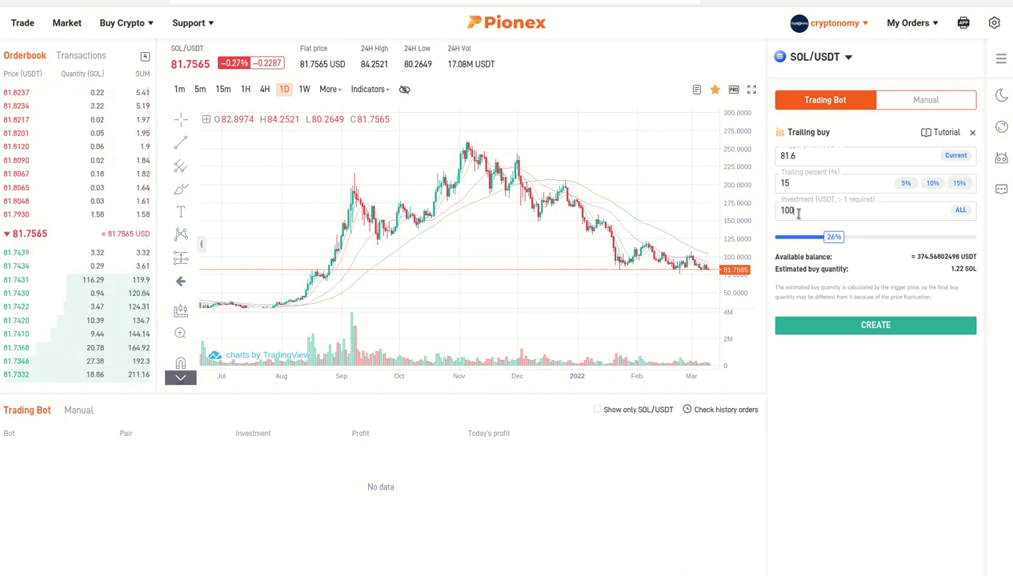
pyautogui.moveTo(793, 211); pyautogui.dragTo(767, 212)
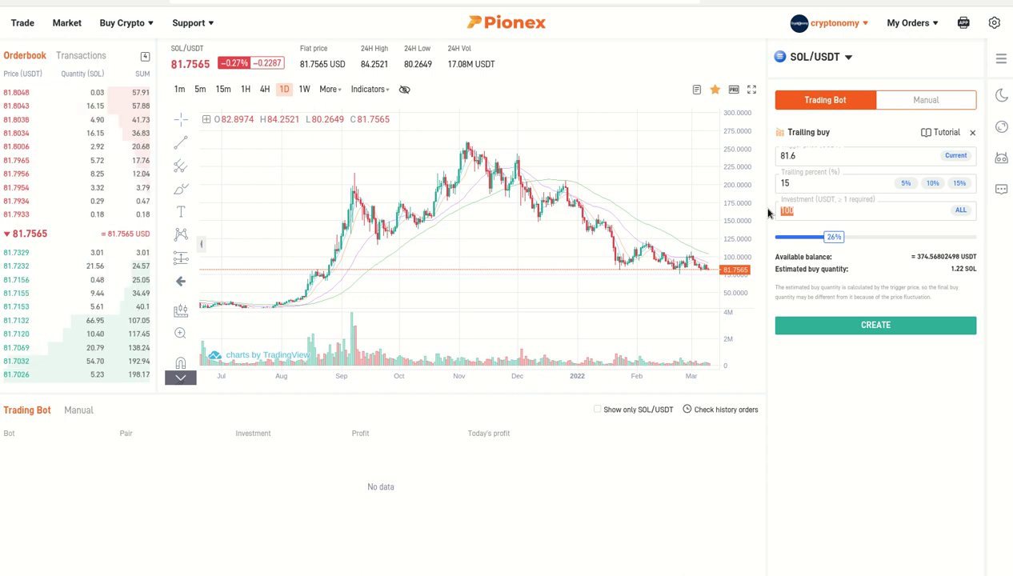
pyautogui.write('200')
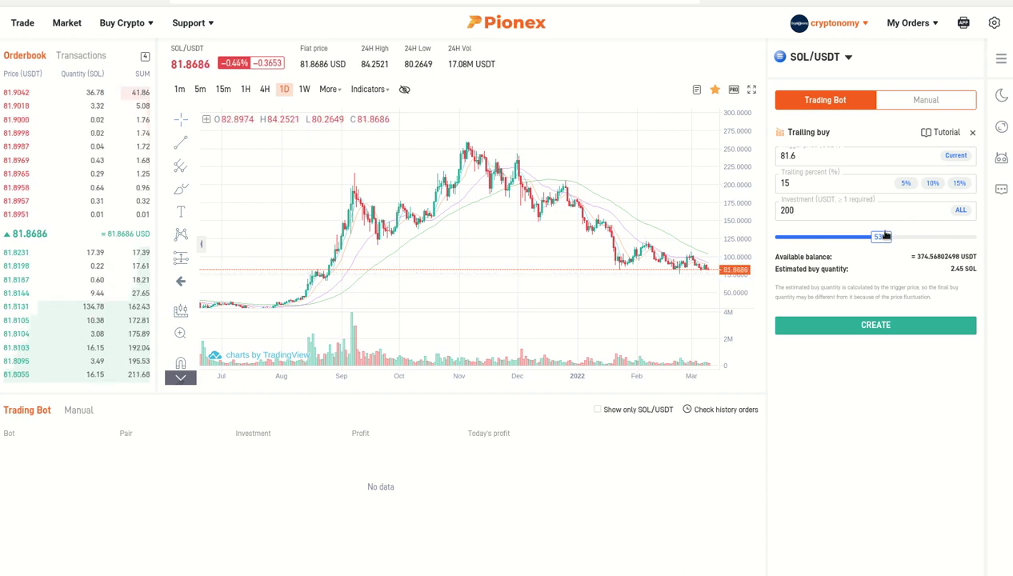
pyautogui.moveTo(876, 241); pyautogui.dragTo(918, 242)
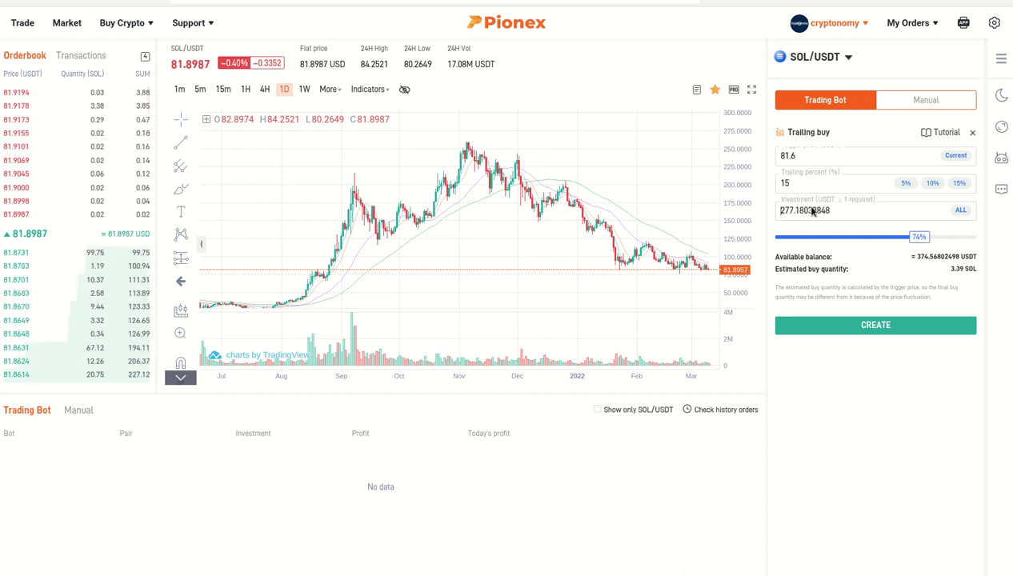
pyautogui.moveTo(831, 211); pyautogui.dragTo(787, 209)
pyautogui.write('280')
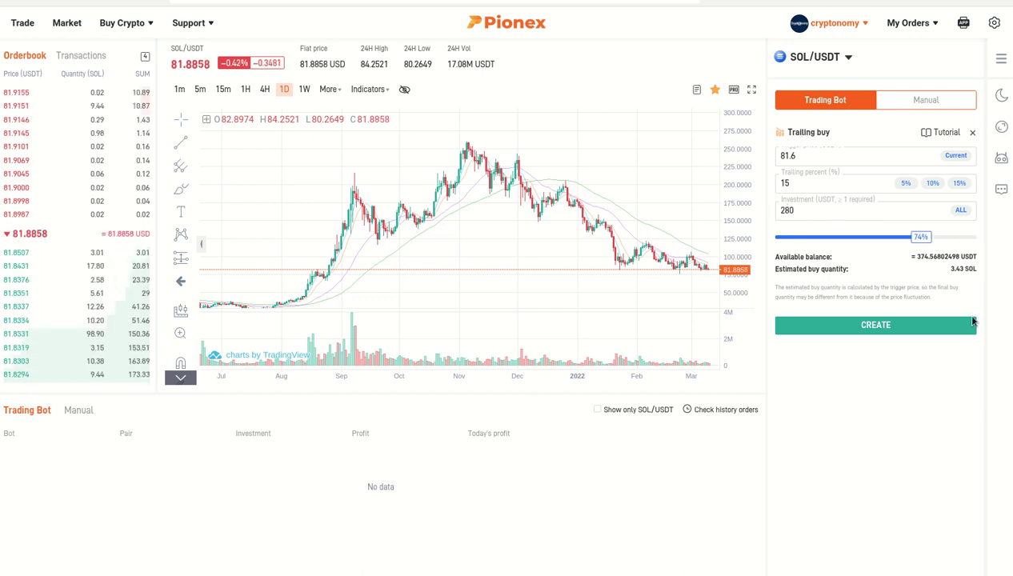
pyautogui.click(875, 326)
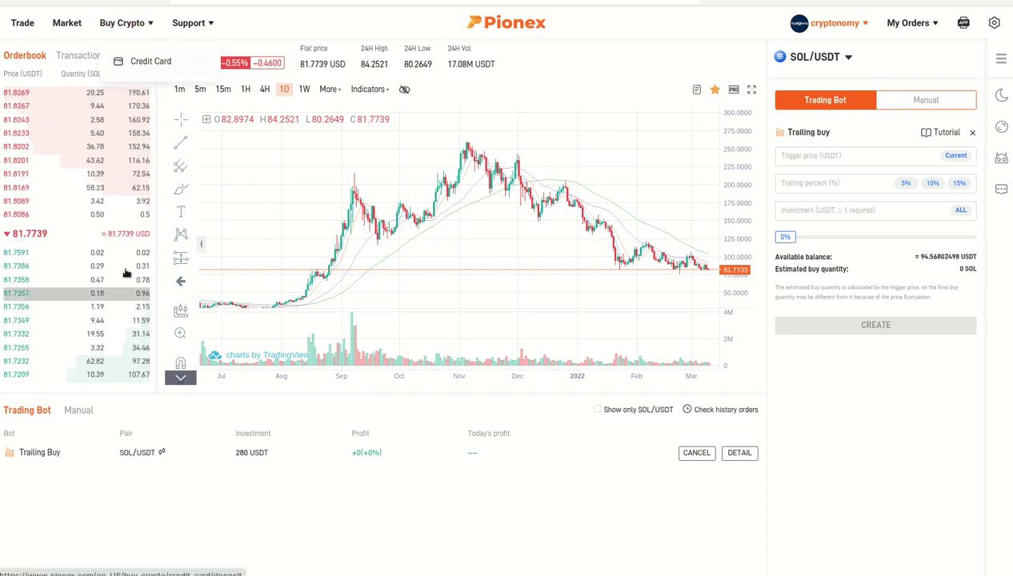
# Show the SOL/USDT order book with one decimal place and examine the Trailing Buy bot's details, especially its trigger price.
pyautogui.click(145, 63)
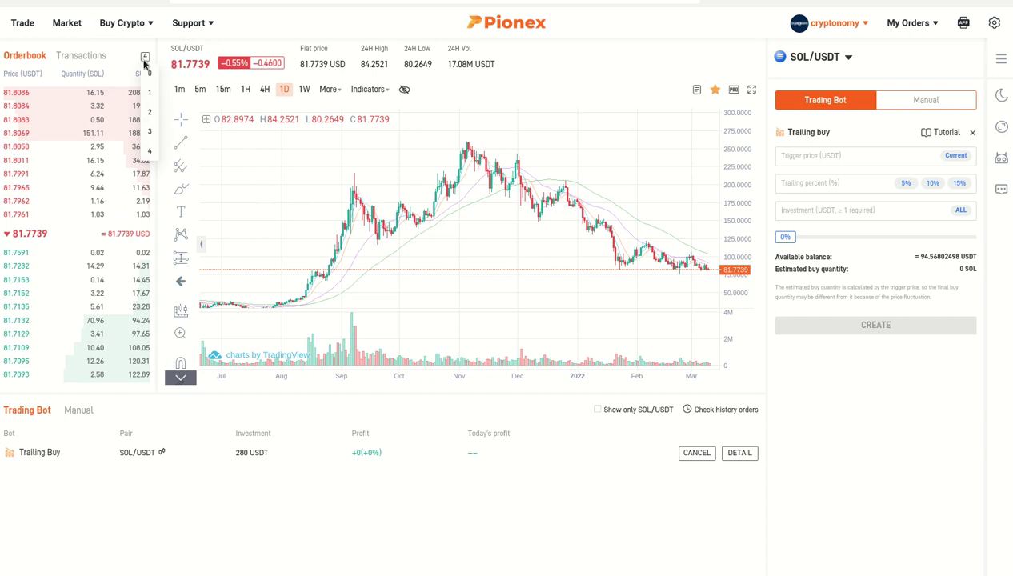
pyautogui.click(150, 92)
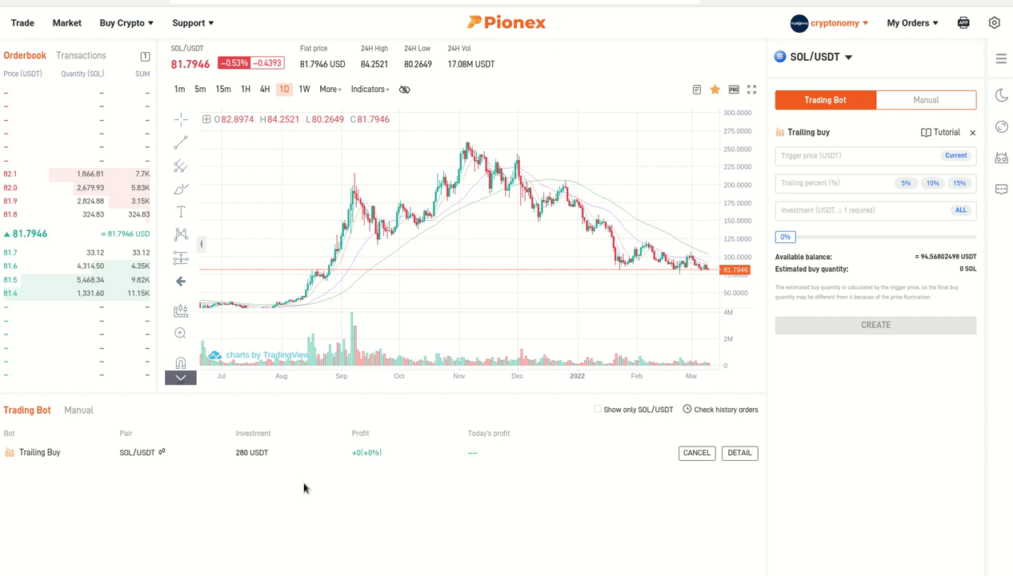
pyautogui.click(738, 453)
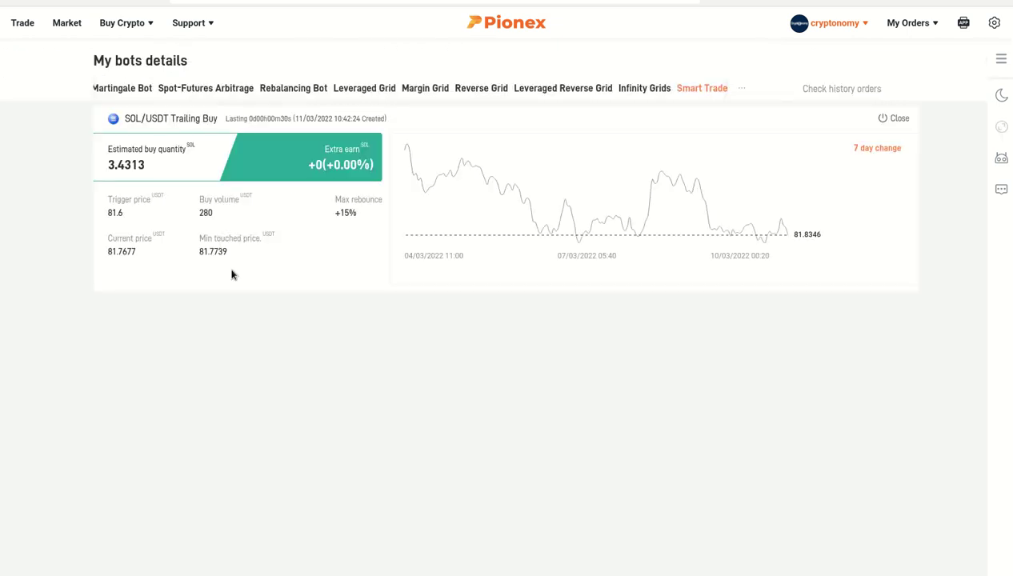
pyautogui.doubleClick(113, 211)
pyautogui.click(21, 21)
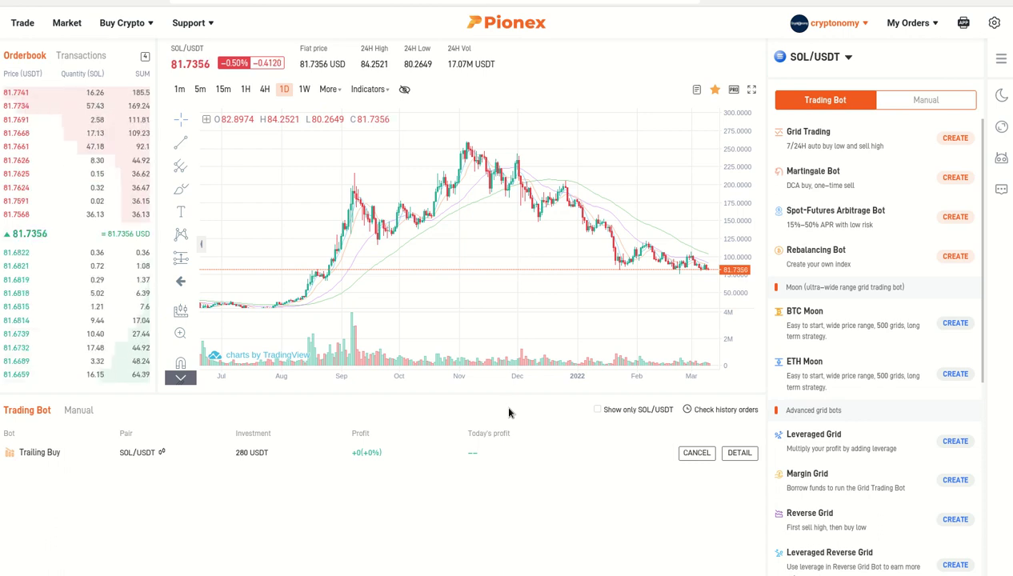
pyautogui.click(736, 453)
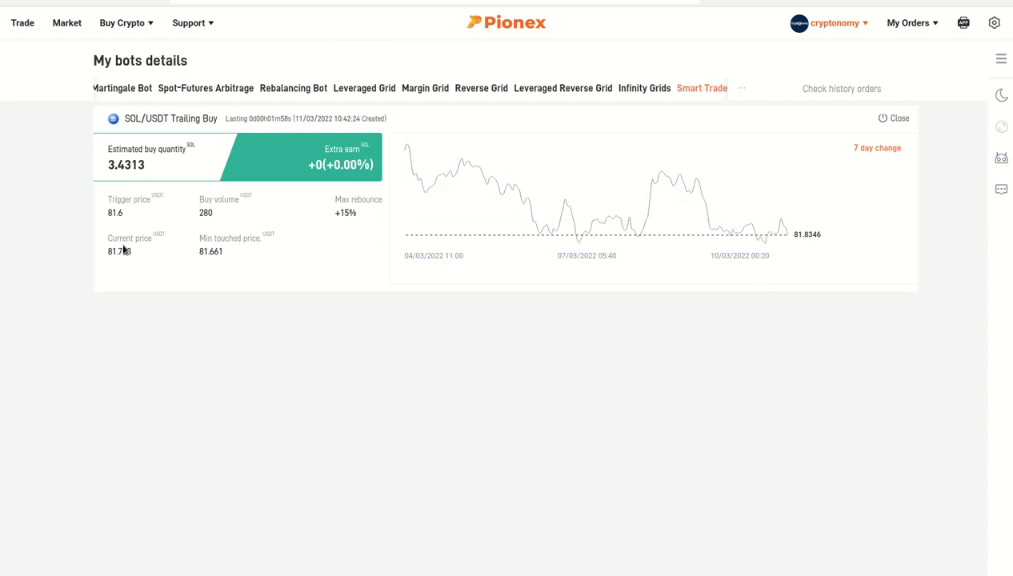
pyautogui.moveTo(131, 218); pyautogui.dragTo(108, 213)
# Switch to the PIONEX sheet and move the upper portfolio screenshot down to below row 19, uncovering the initial capital and P/L cells.
pyautogui.moveTo(836, 22)
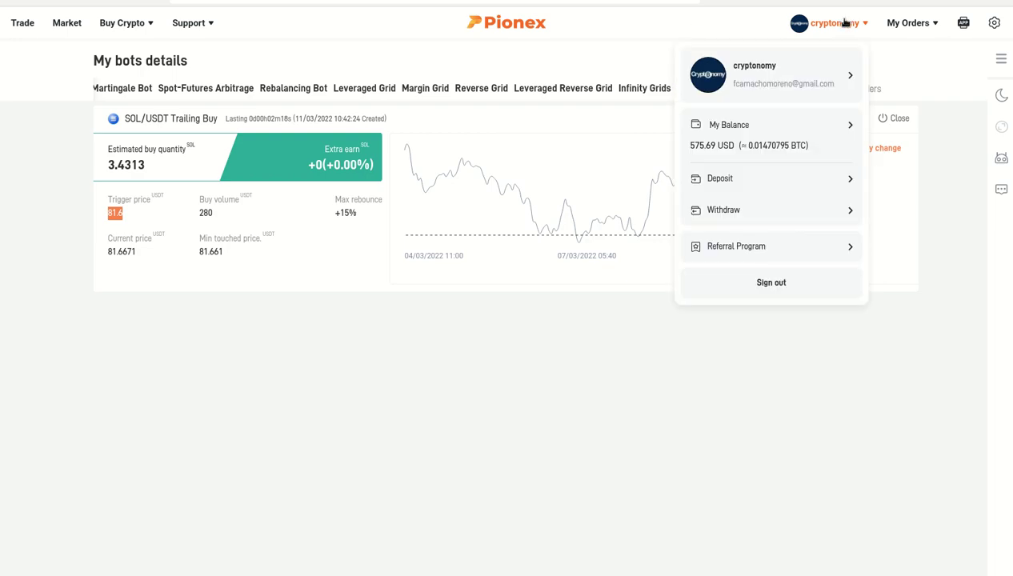
pyautogui.click(744, 144)
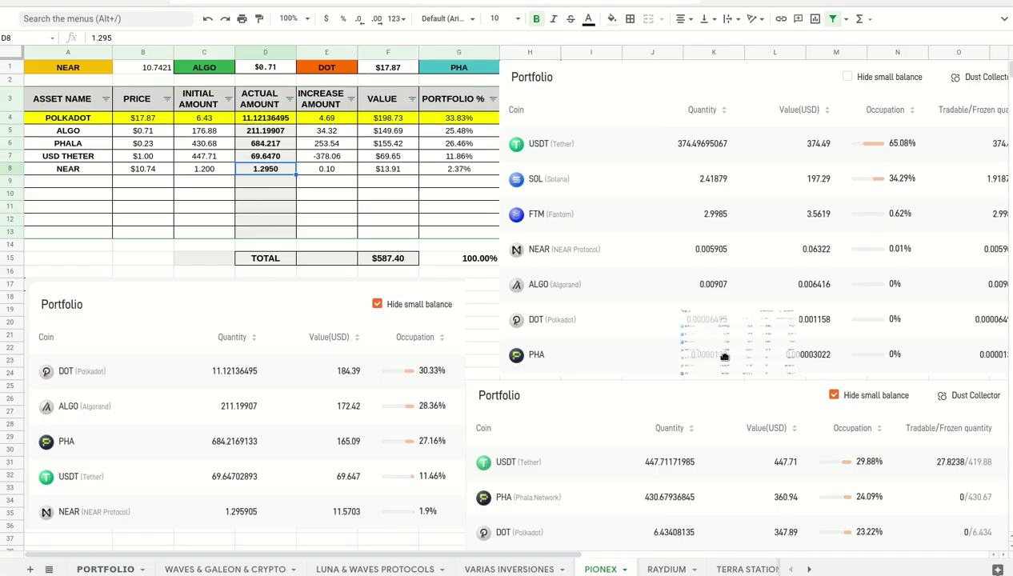
pyautogui.click(720, 232)
pyautogui.moveTo(637, 171); pyautogui.dragTo(685, 427)
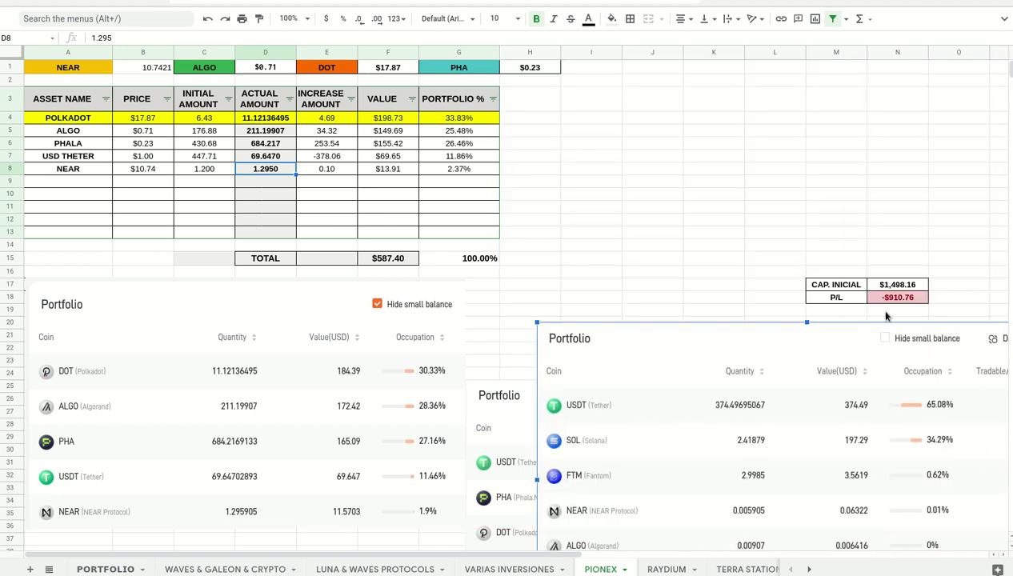
# Examine the initial capital and P/L formulas in N17:N18 and the CRYPTOFINANCE price formulas in B1, D1, F1 and H1.
pyautogui.click(909, 288)
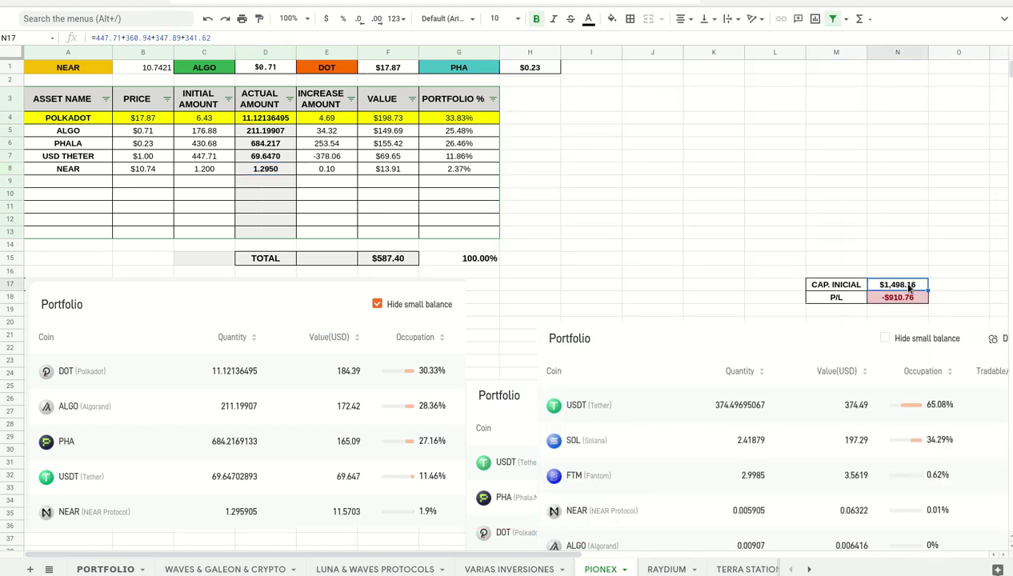
pyautogui.click(911, 299)
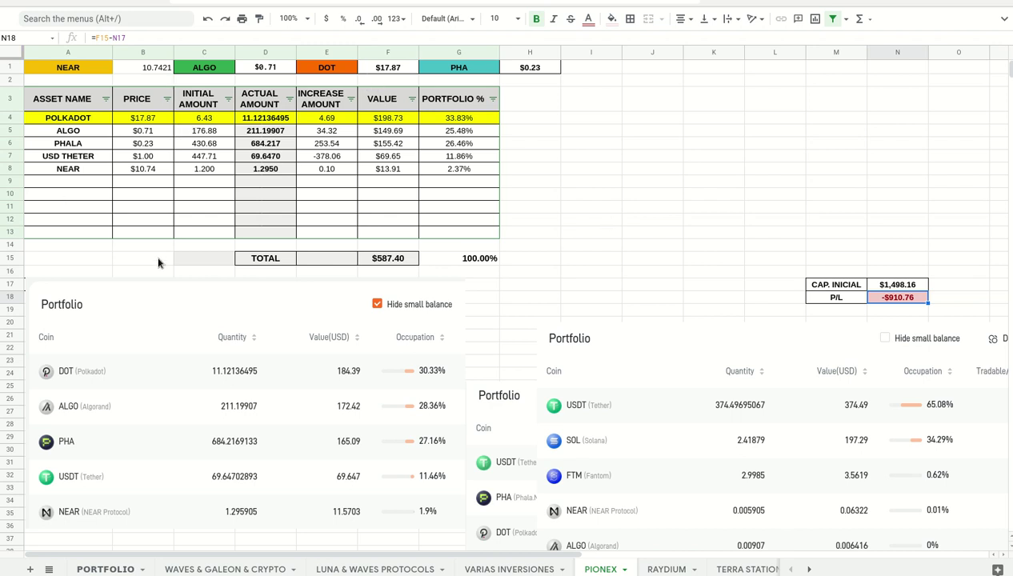
pyautogui.click(140, 71)
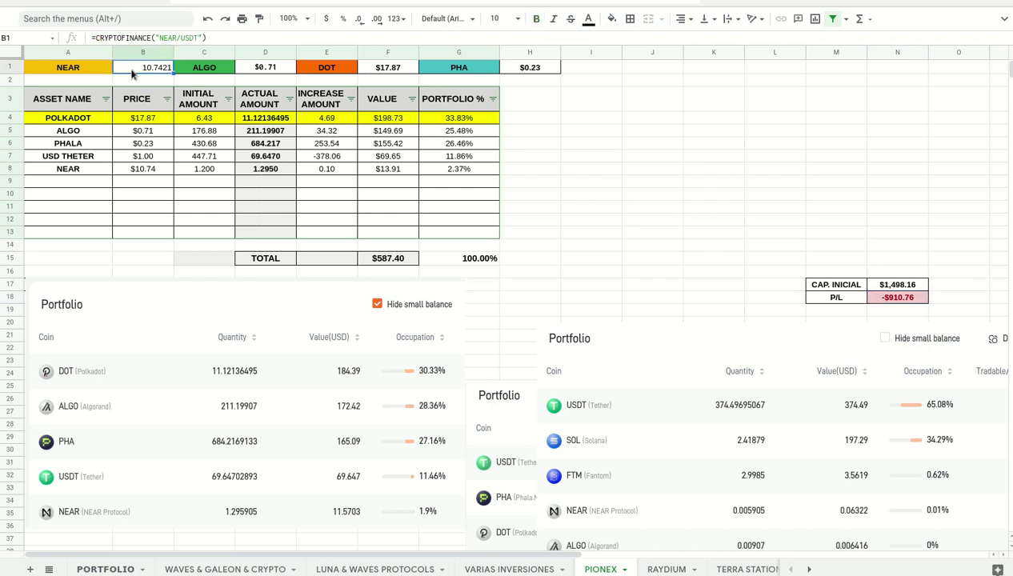
pyautogui.click(261, 69)
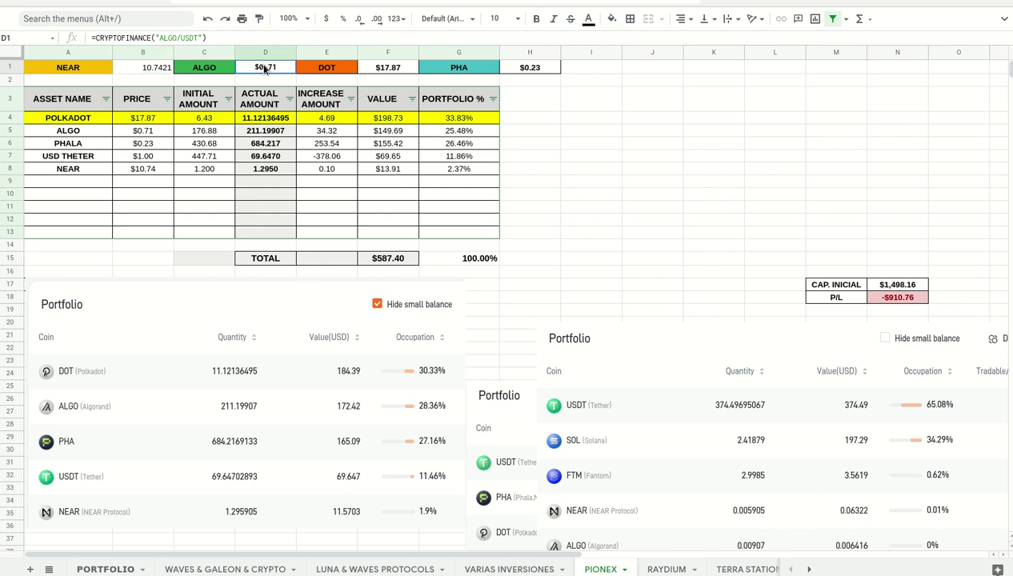
pyautogui.click(381, 72)
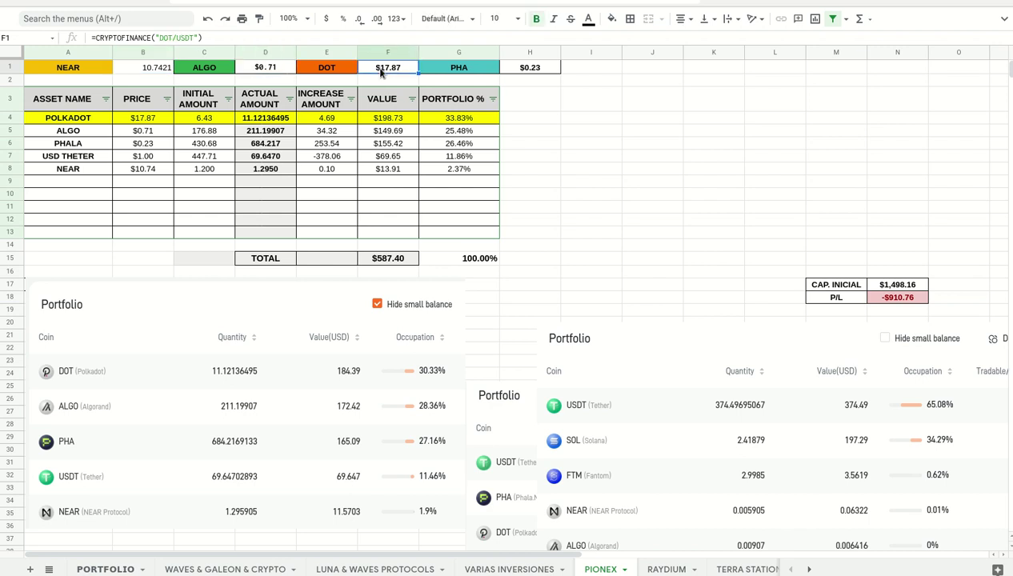
pyautogui.click(537, 68)
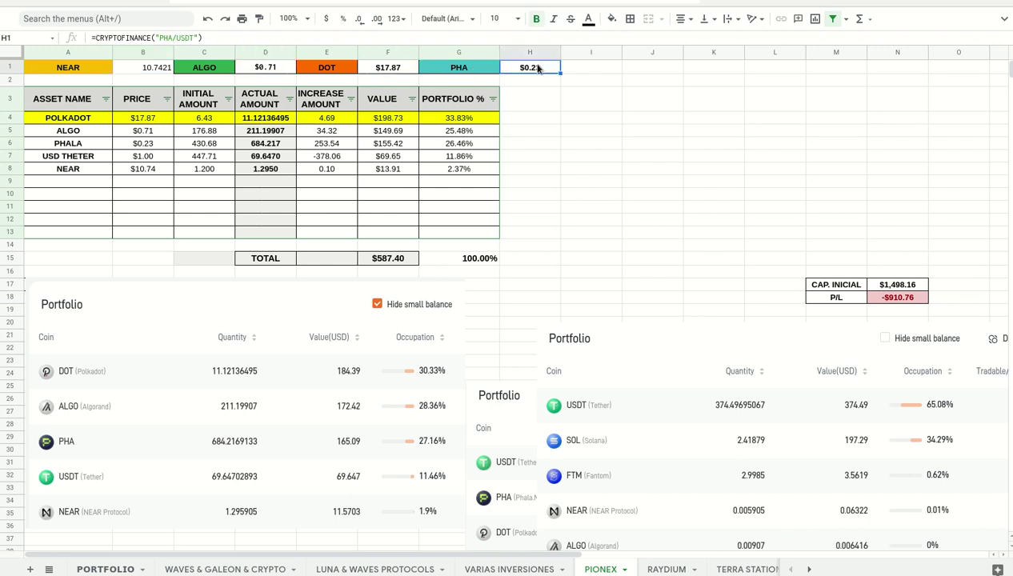
pyautogui.click(395, 71)
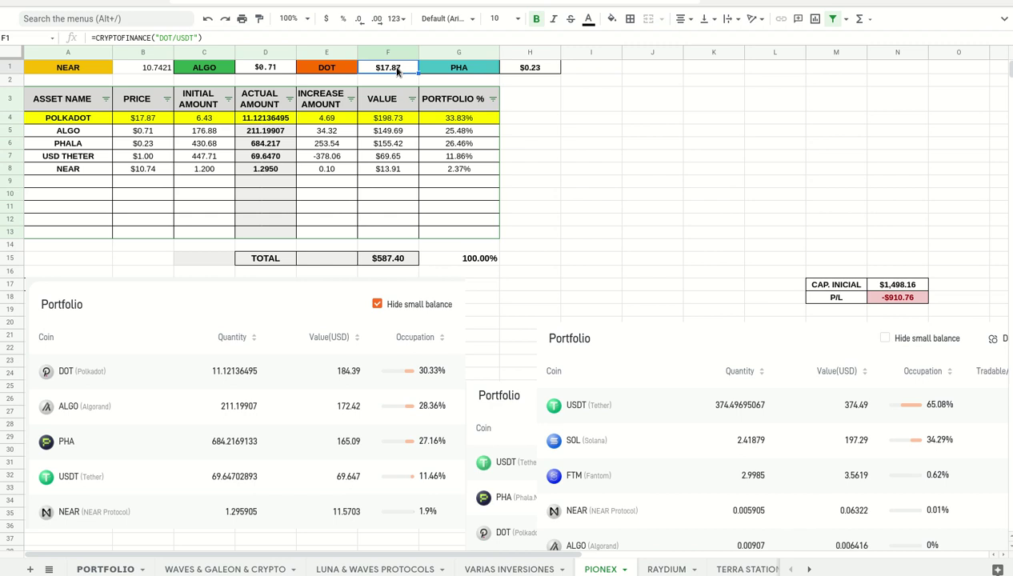
pyautogui.click(267, 68)
# Make the NEAR price in B1 bold and center it horizontally.
pyautogui.click(144, 70)
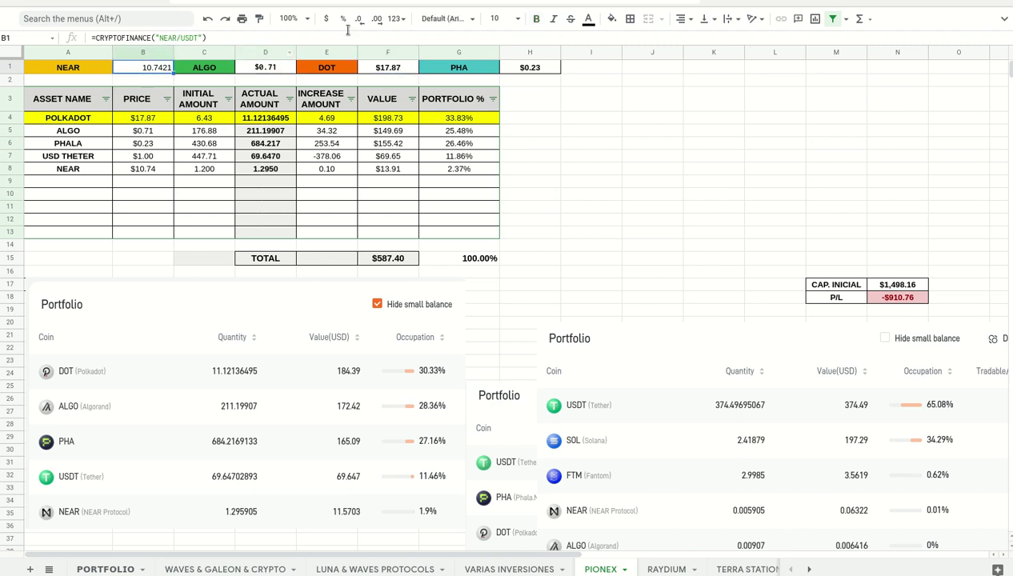
pyautogui.click(536, 19)
pyautogui.click(536, 19)
pyautogui.click(682, 19)
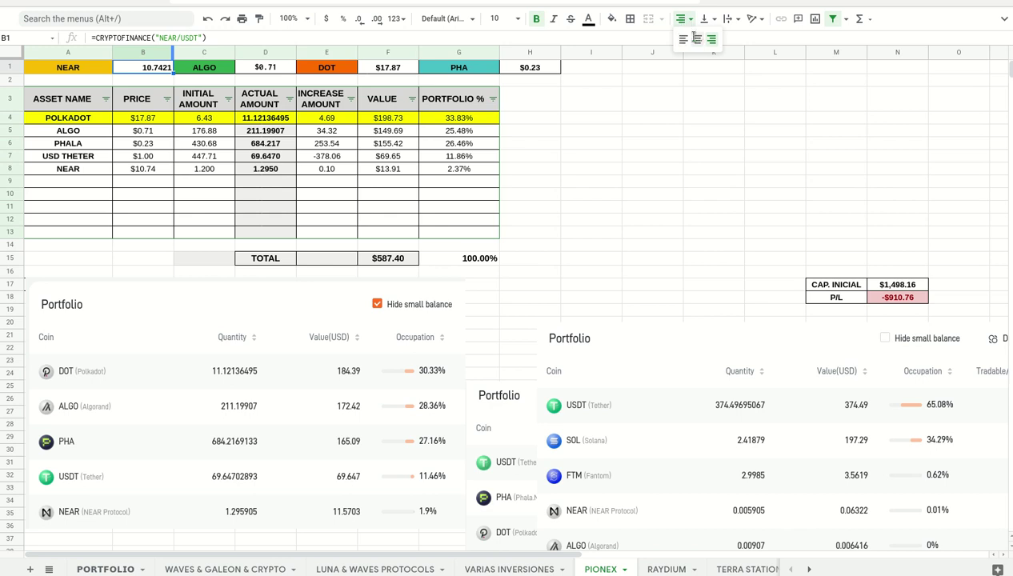
pyautogui.click(694, 39)
# Review the coin labels in row 1, the initial capital in N17 and the TOTAL row cells E15 and C15.
pyautogui.click(93, 70)
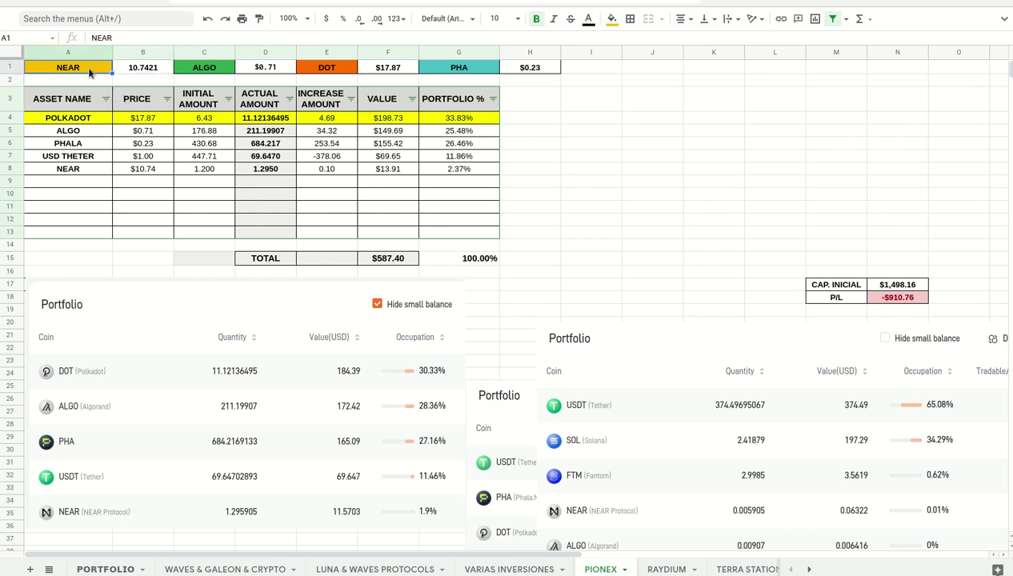
pyautogui.click(213, 70)
pyautogui.click(325, 65)
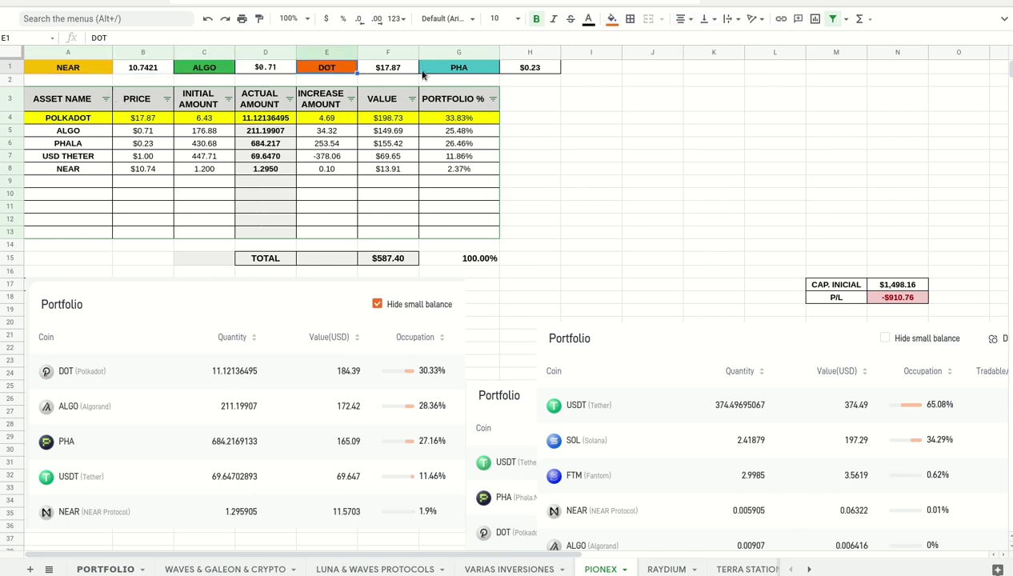
pyautogui.click(459, 69)
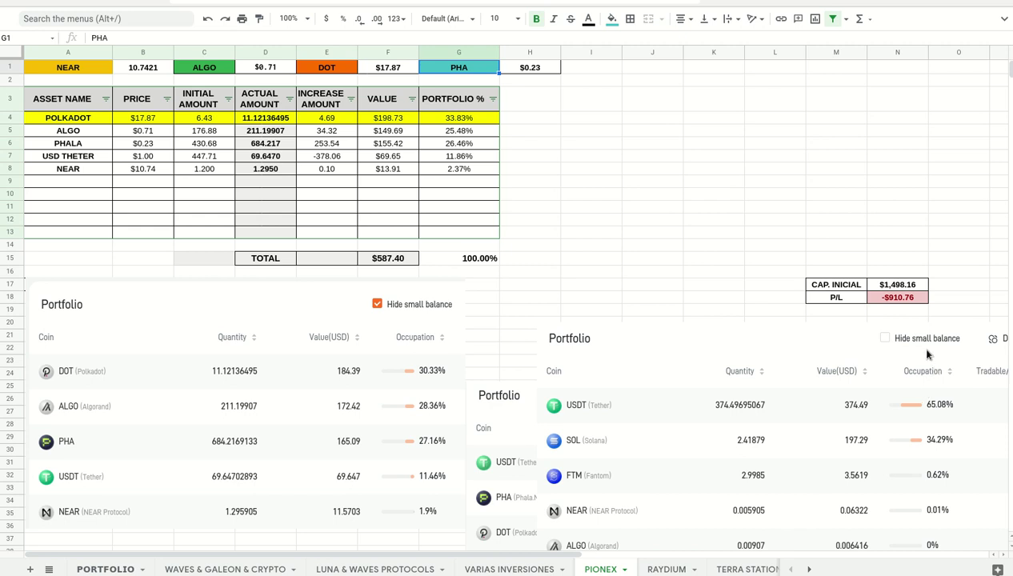
pyautogui.click(896, 298)
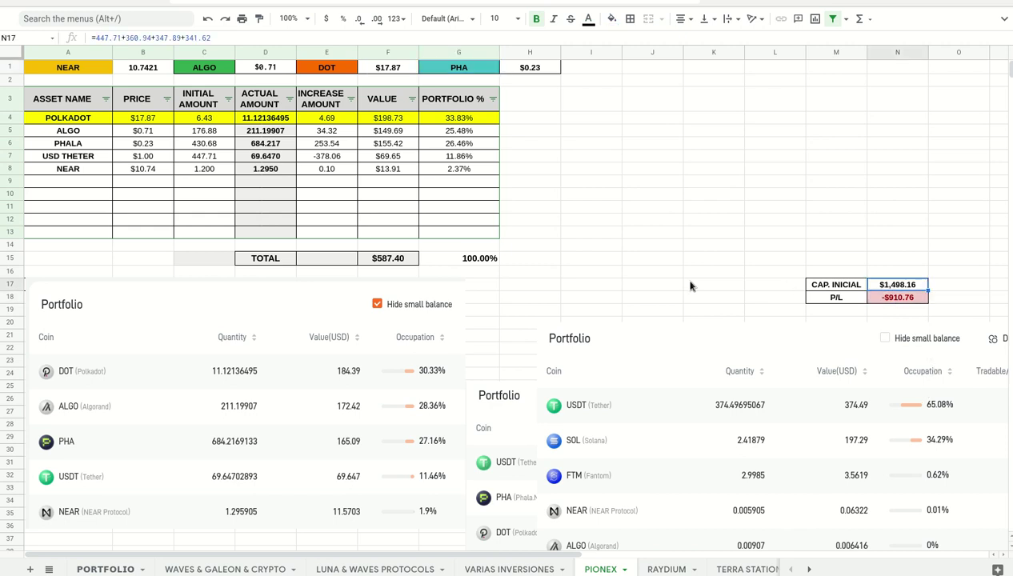
pyautogui.click(312, 262)
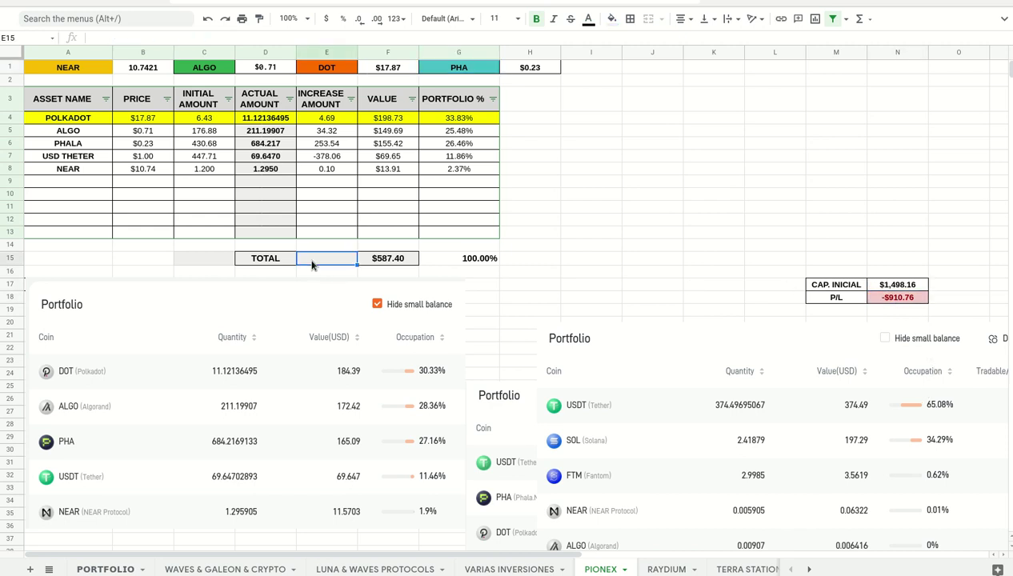
pyautogui.click(189, 262)
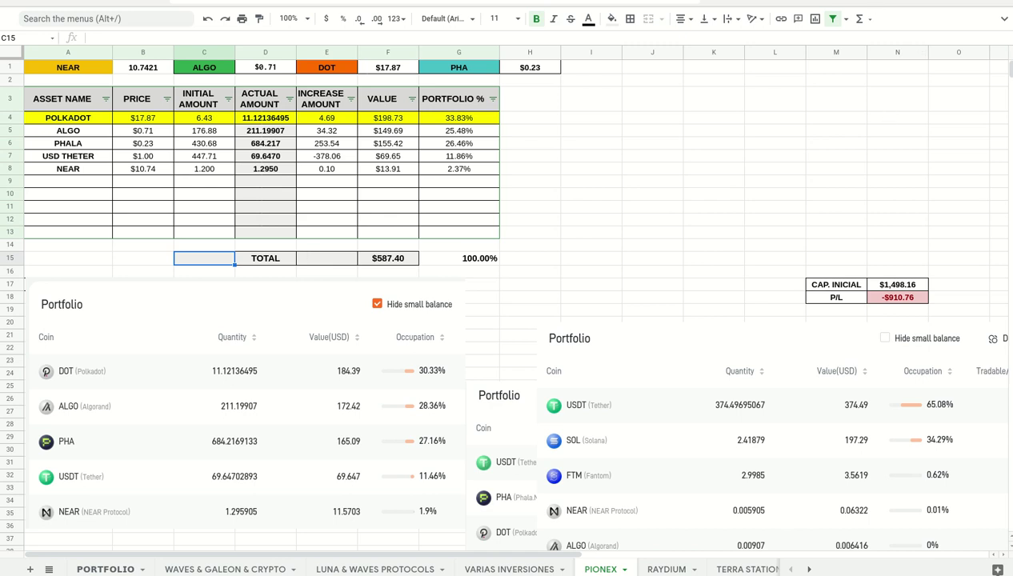
pyautogui.click(773, 0)
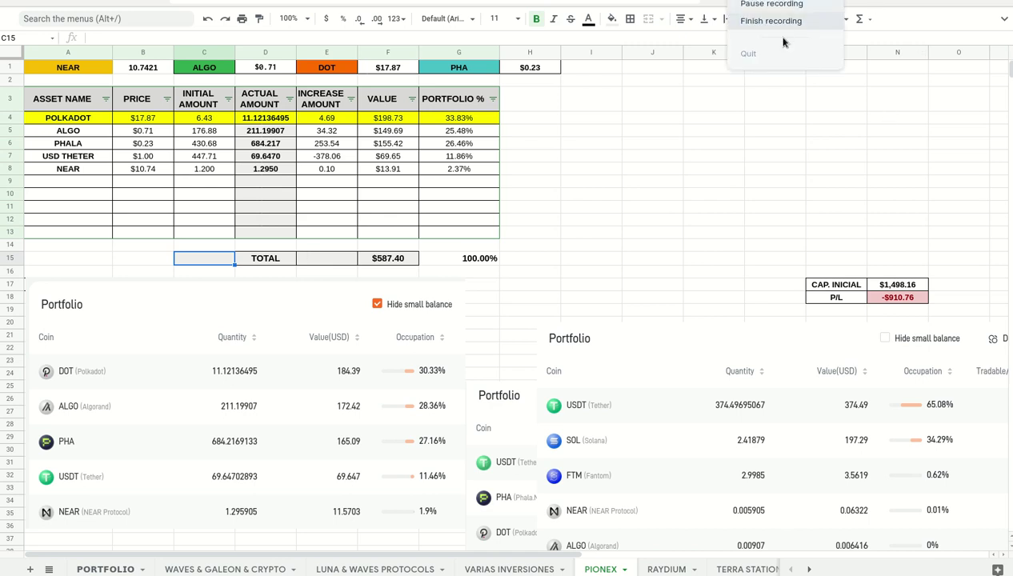